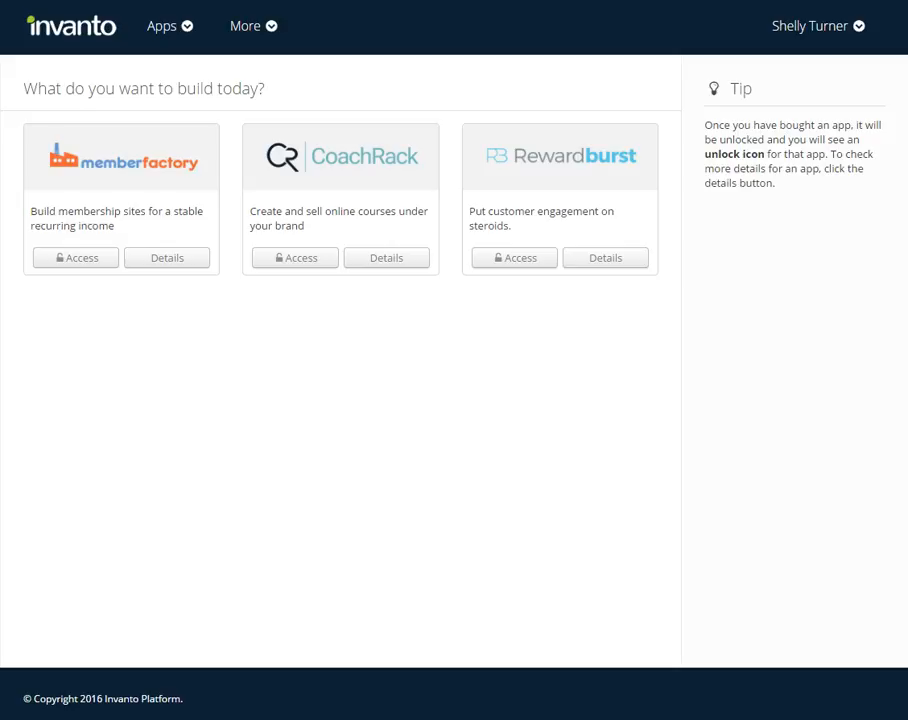
# Step: Access MemberFactory, open the new membership site showing $80.00 in total sales, and go to its site menus
pyautogui.click(74, 260)
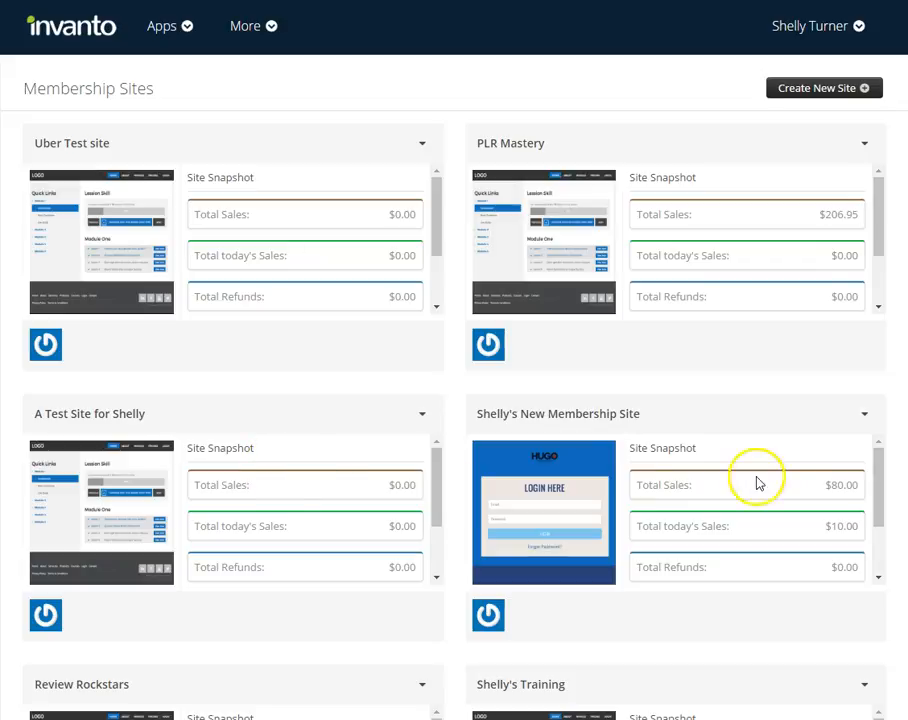
pyautogui.click(878, 436)
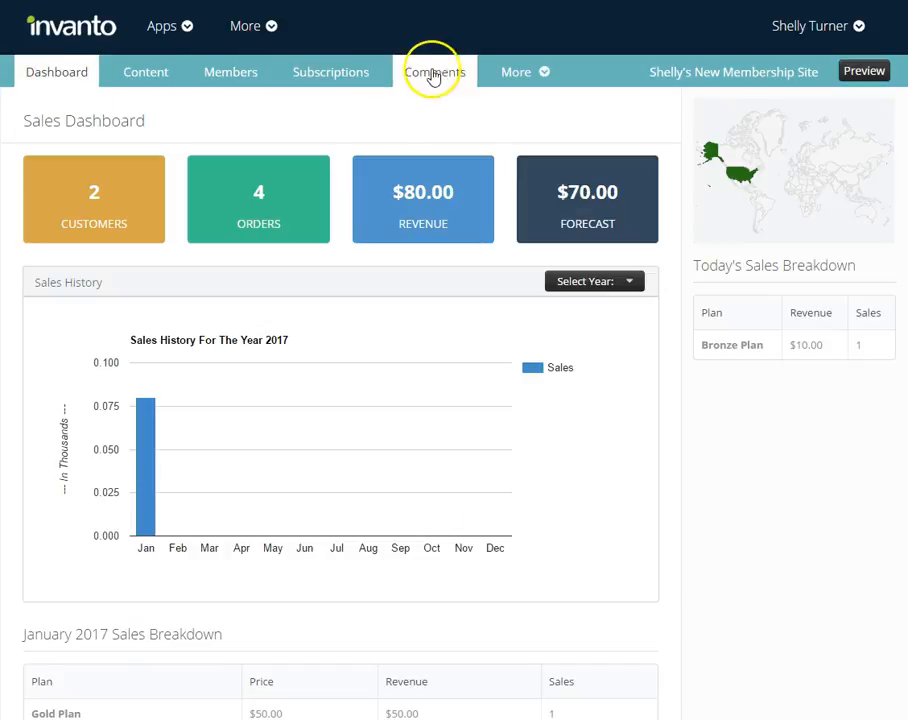
pyautogui.click(517, 72)
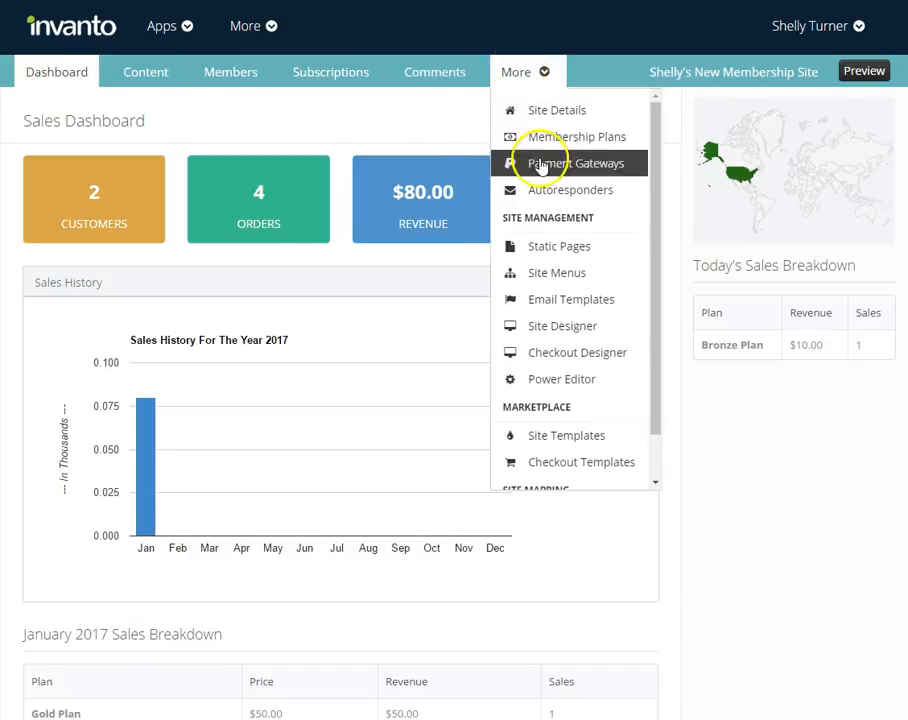
pyautogui.click(562, 282)
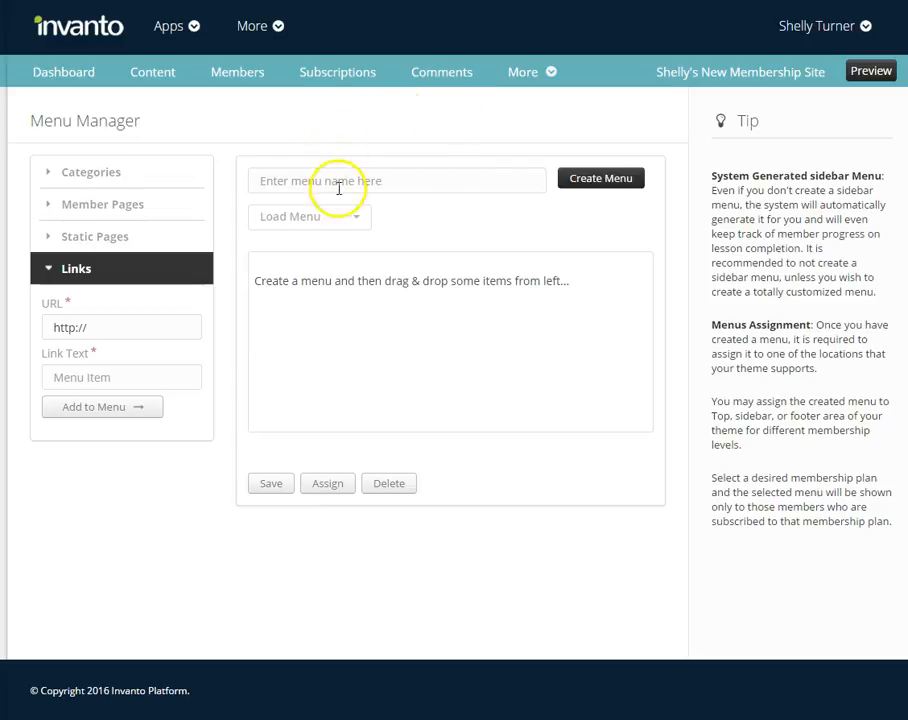
# Step: Create a menu named Gold Member Menu
pyautogui.click(381, 181)
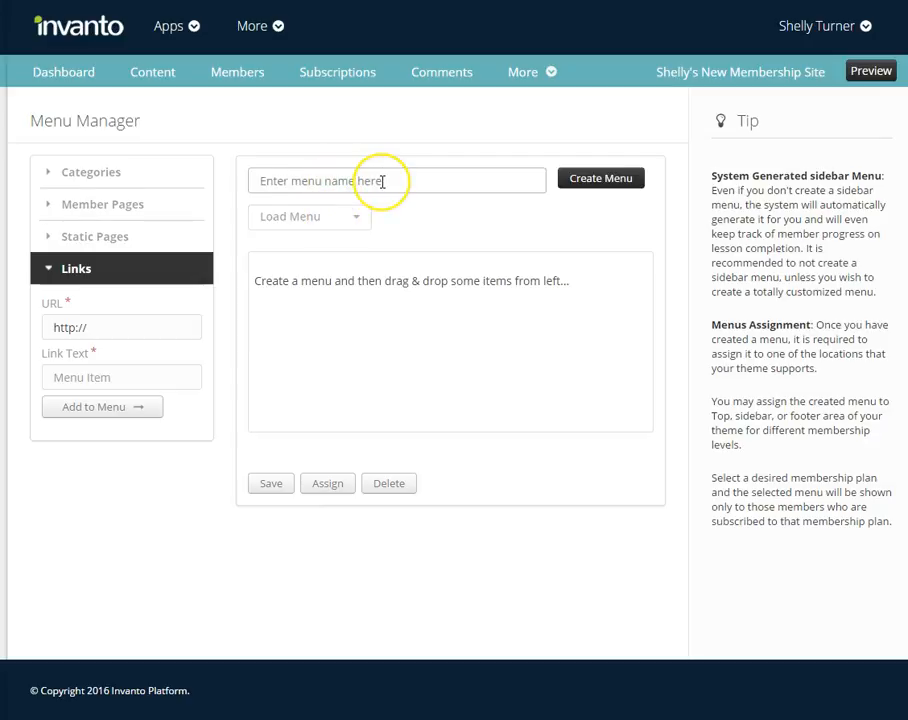
pyautogui.write('Gold Member Menu')
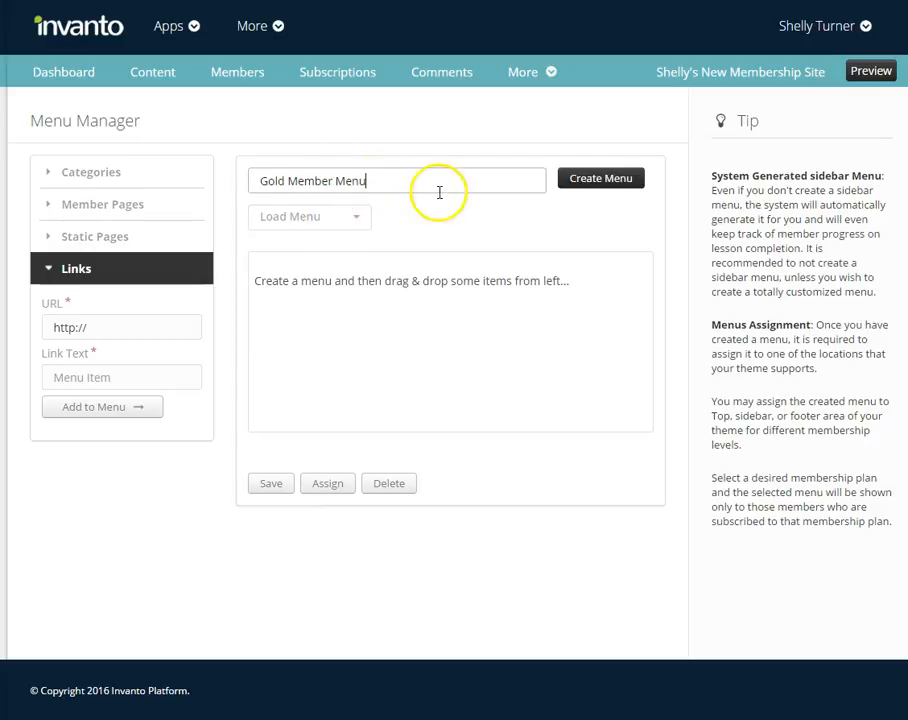
pyautogui.click(594, 182)
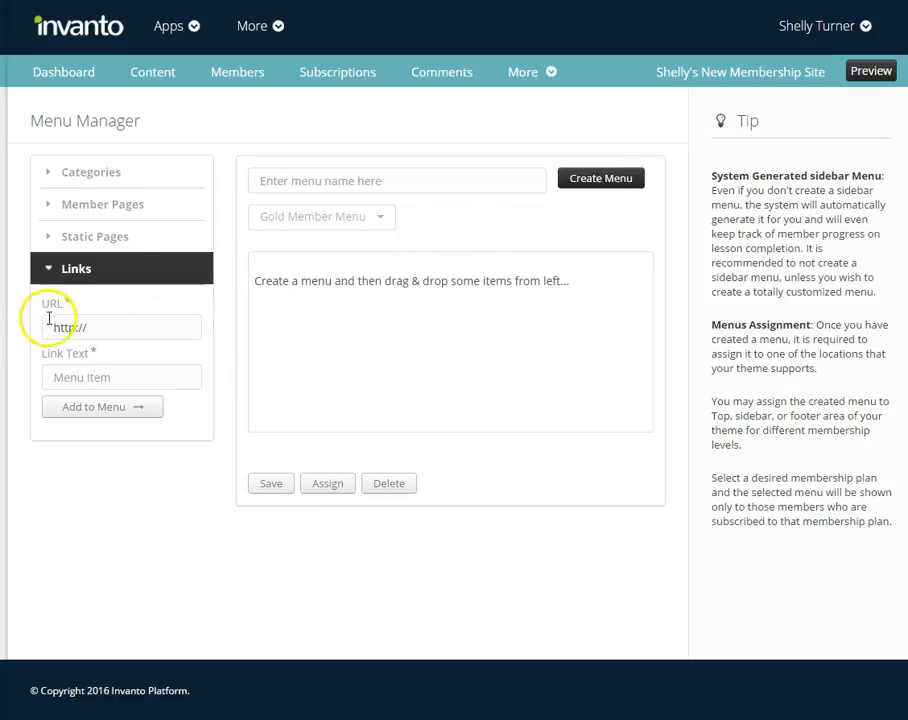
pyautogui.click(101, 329)
pyautogui.write('google.com')
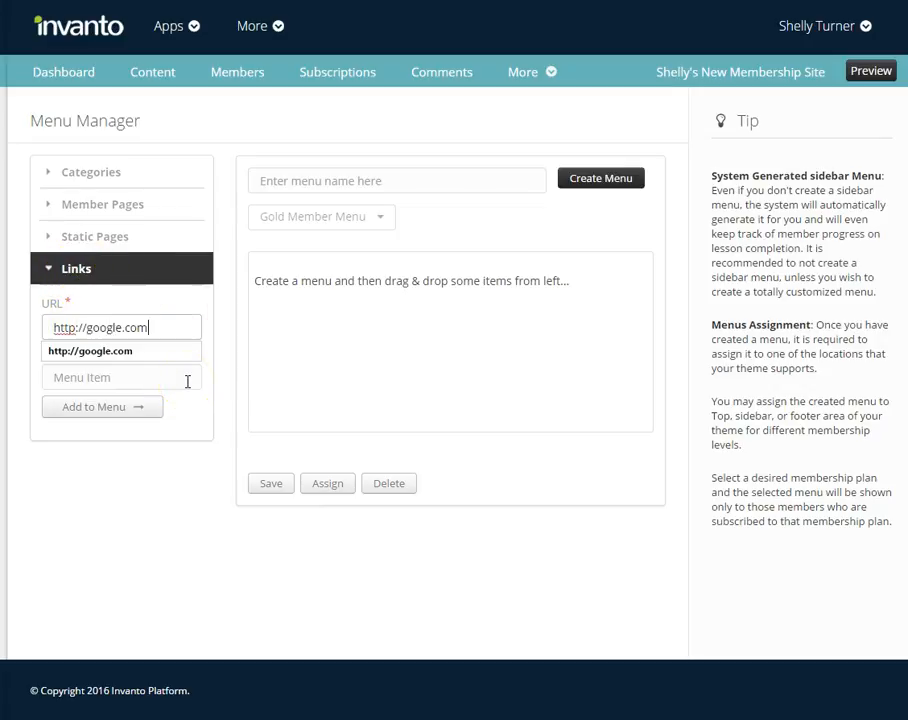
pyautogui.click(187, 381)
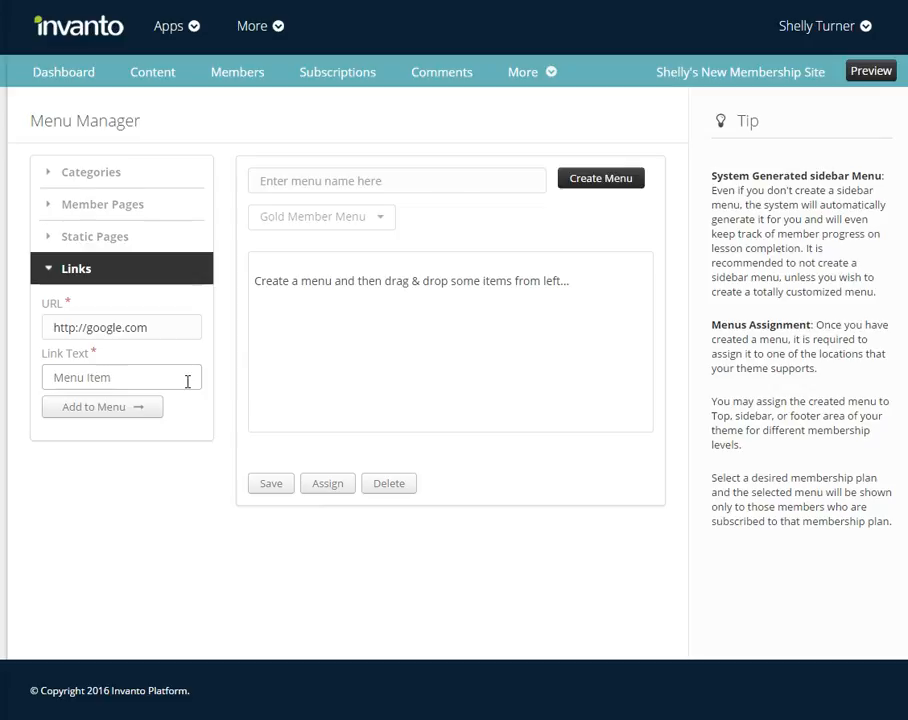
pyautogui.write('GOOGLE')
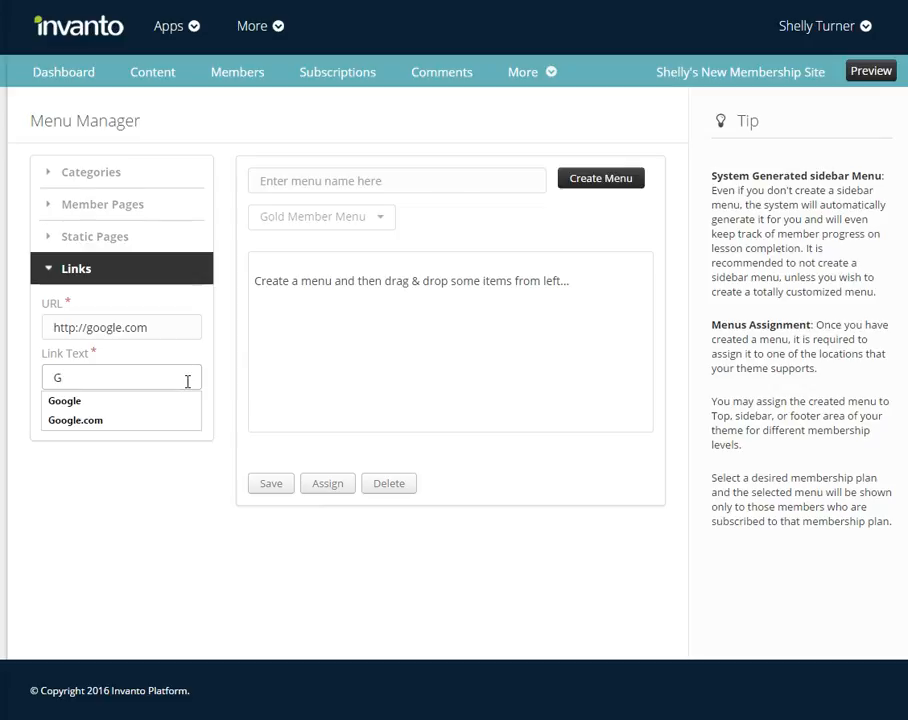
pyautogui.click(115, 409)
pyautogui.click(115, 409)
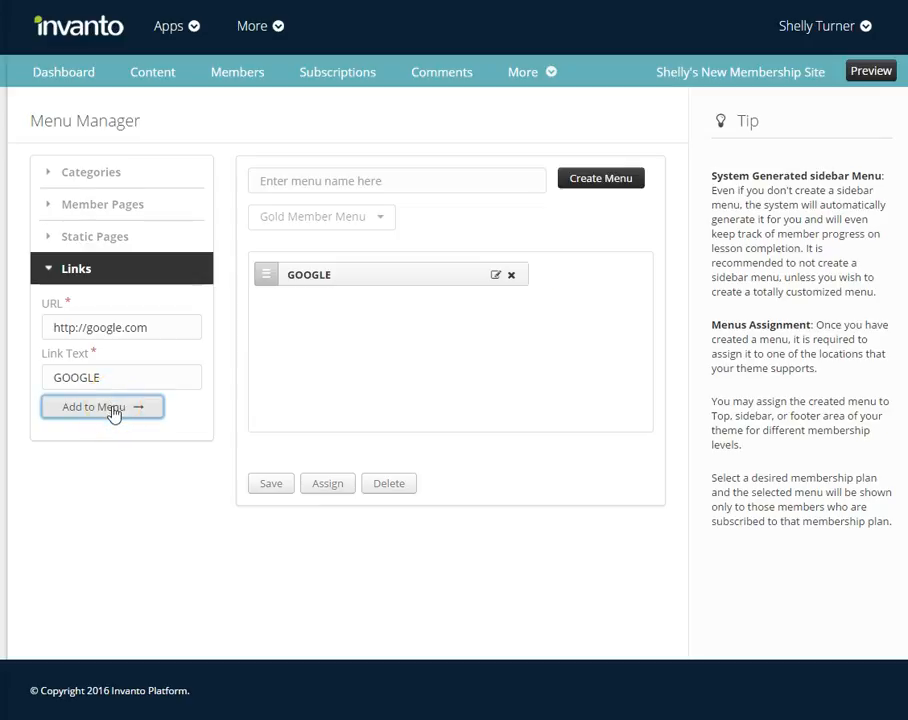
# Step: Add the Week 1 Content, Week 2 Content, Week 3 Content and Bonus Content categories to the menu
pyautogui.click(98, 174)
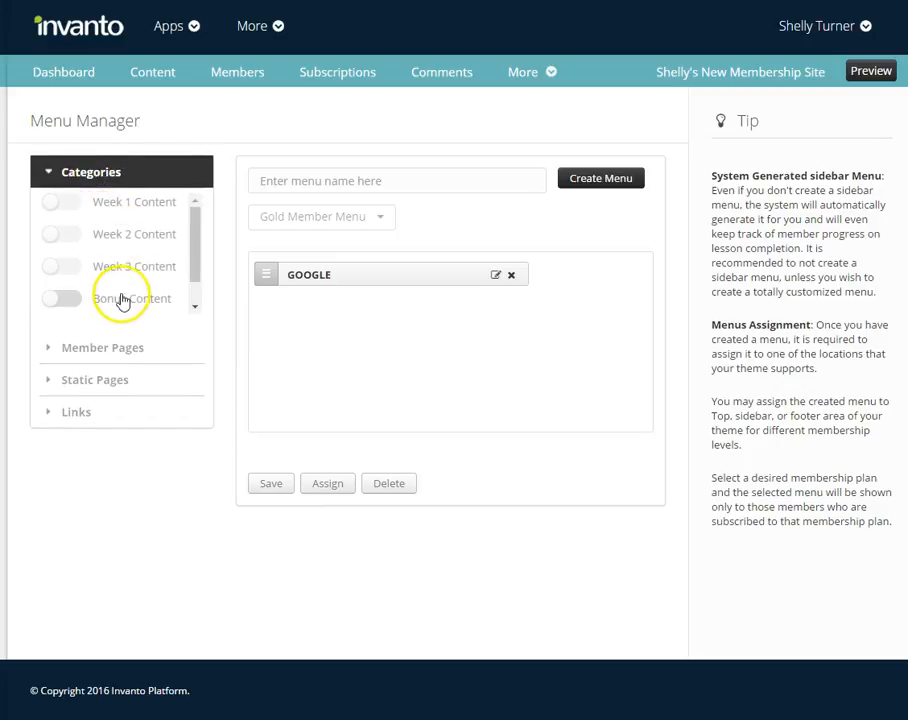
pyautogui.scroll(-1, 126, 258)
pyautogui.scroll(1, 126, 263)
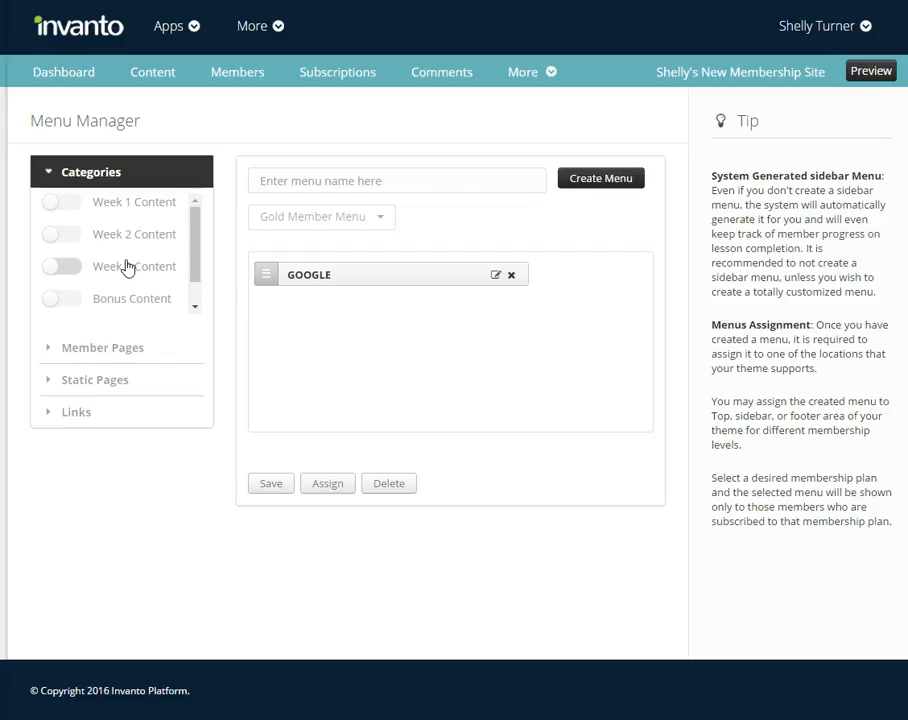
pyautogui.click(70, 206)
pyautogui.click(69, 238)
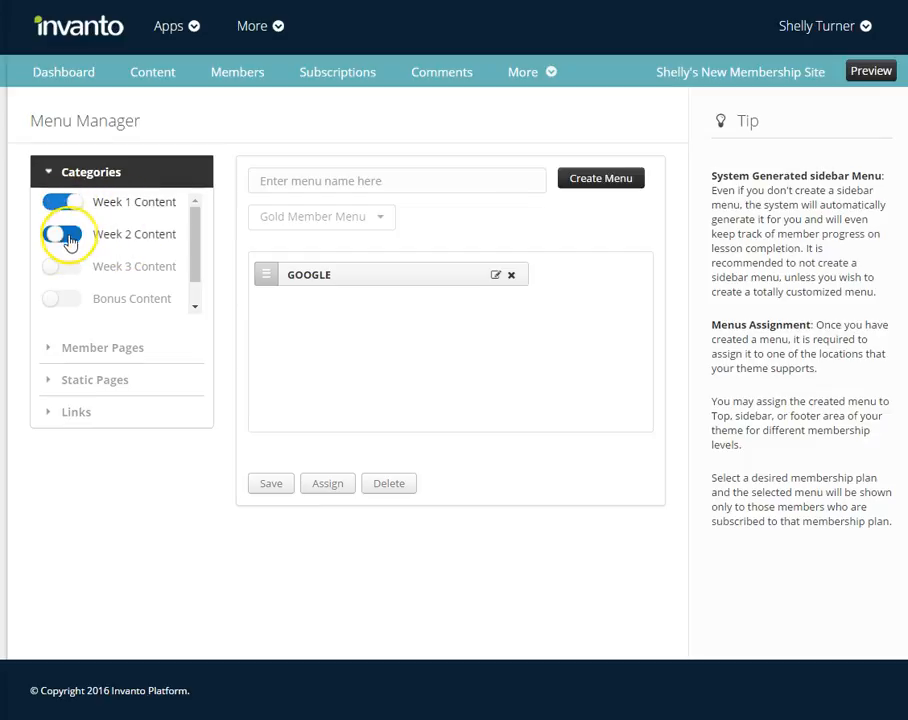
pyautogui.click(69, 270)
pyautogui.click(69, 301)
pyautogui.scroll(-1, 136, 284)
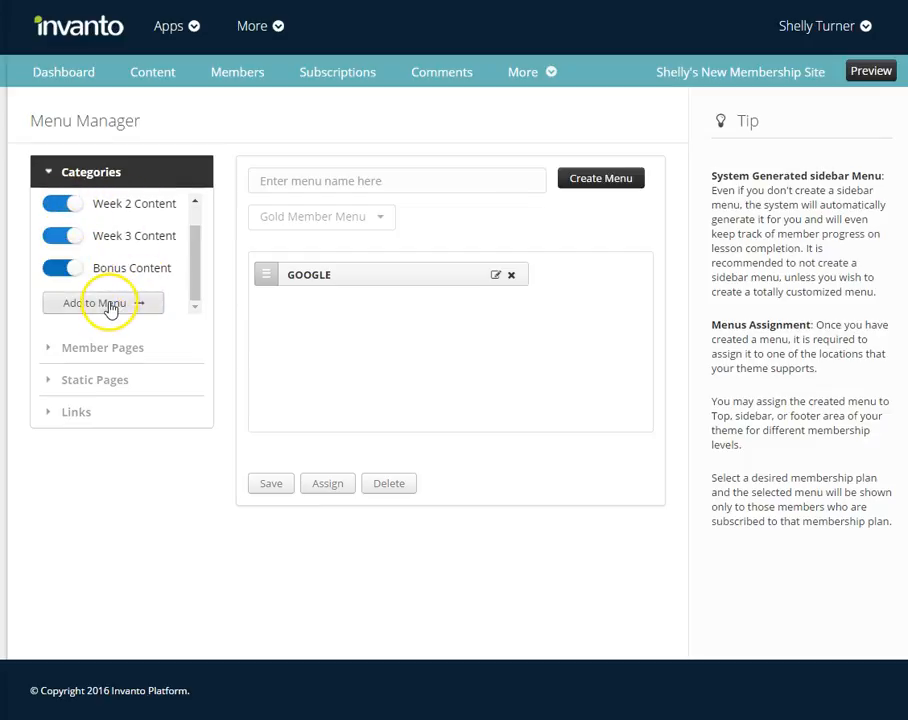
pyautogui.click(110, 308)
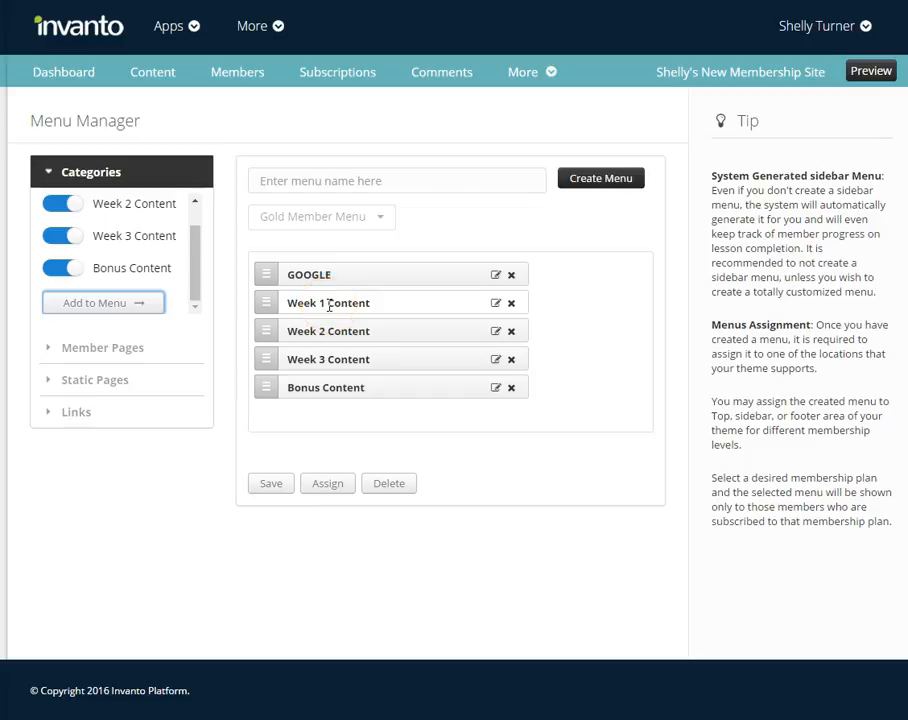
# Step: Change the link text of the Week 1 Content menu item to Week 1
pyautogui.click(495, 305)
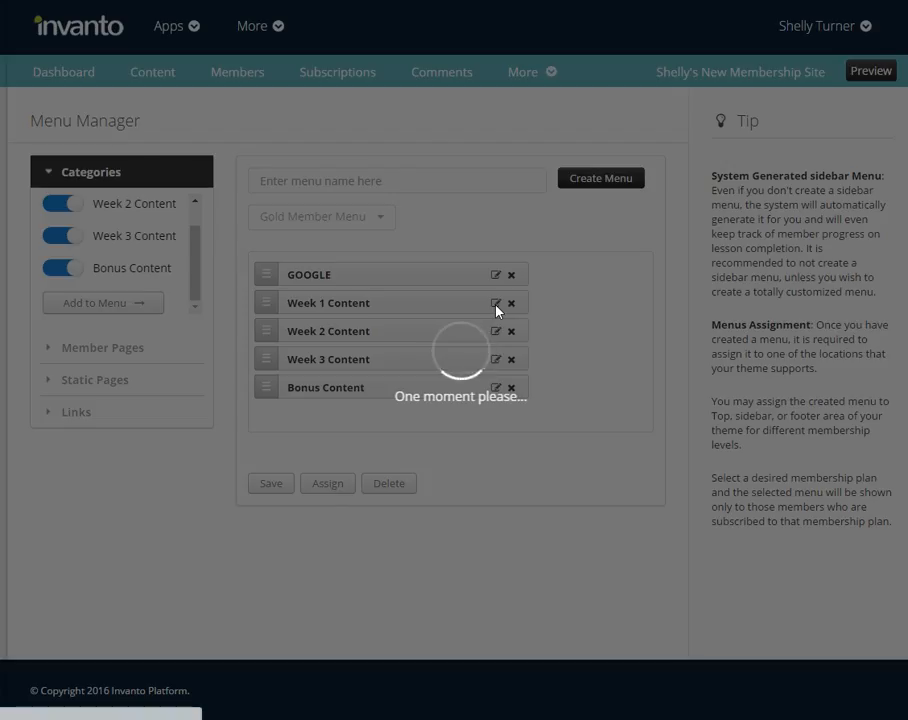
pyautogui.press('BackSpace')
pyautogui.press('BackSpace')
pyautogui.press('BackSpace')
pyautogui.press('BackSpace')
pyautogui.press('BackSpace')
pyautogui.press('BackSpace')
pyautogui.press('BackSpace')
pyautogui.press('BackSpace')
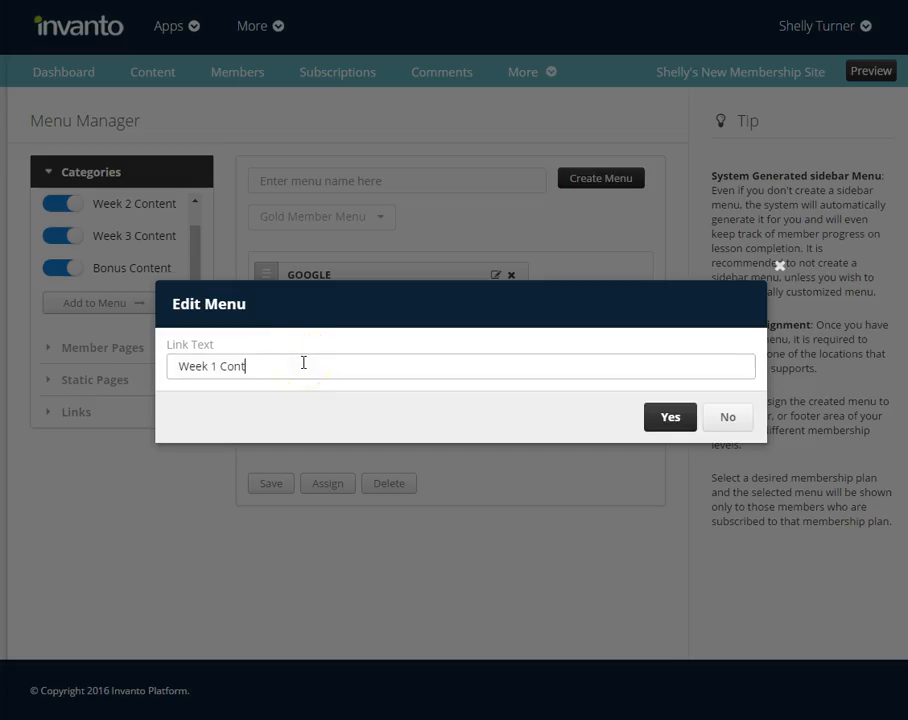
pyautogui.click(660, 416)
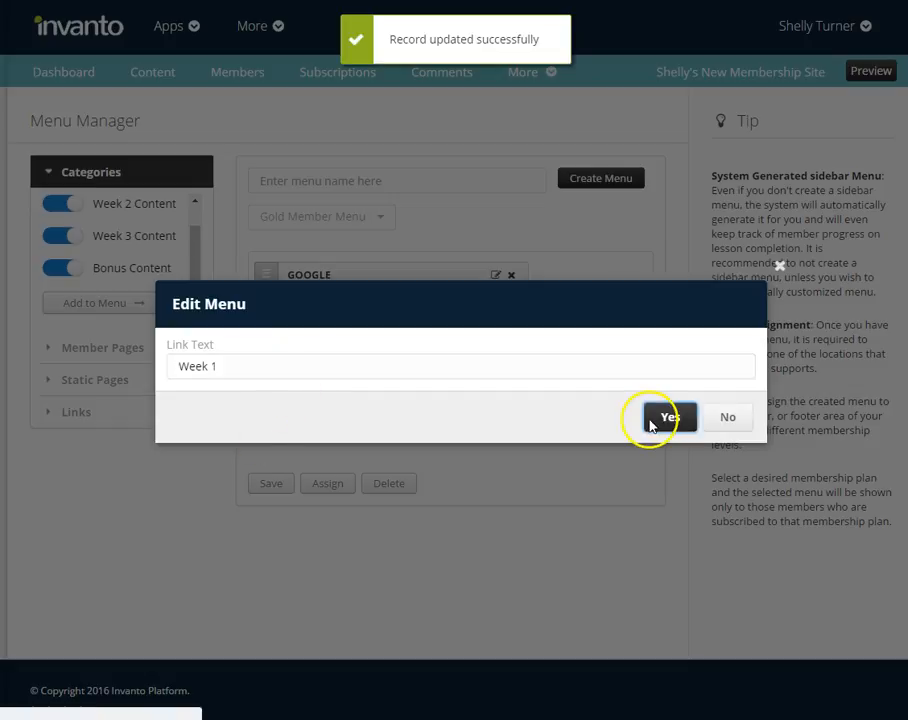
# Step: Shorten the link texts of the Week 2 Content and Week 3 Content menu items to Week 2 and Week 3
pyautogui.click(495, 332)
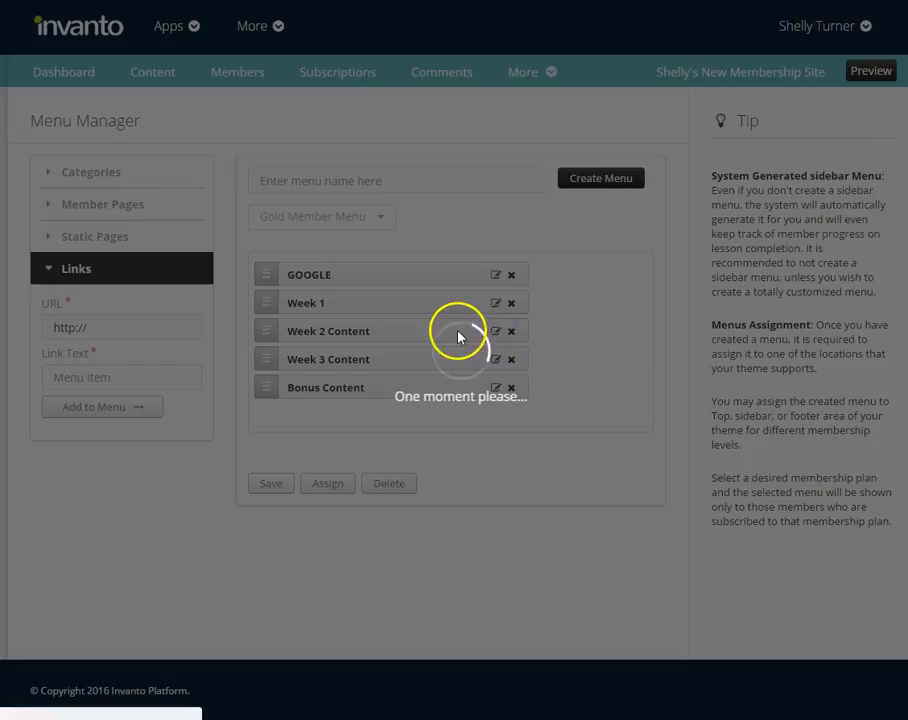
pyautogui.press('BackSpace')
pyautogui.press('BackSpace')
pyautogui.press('BackSpace')
pyautogui.press('BackSpace')
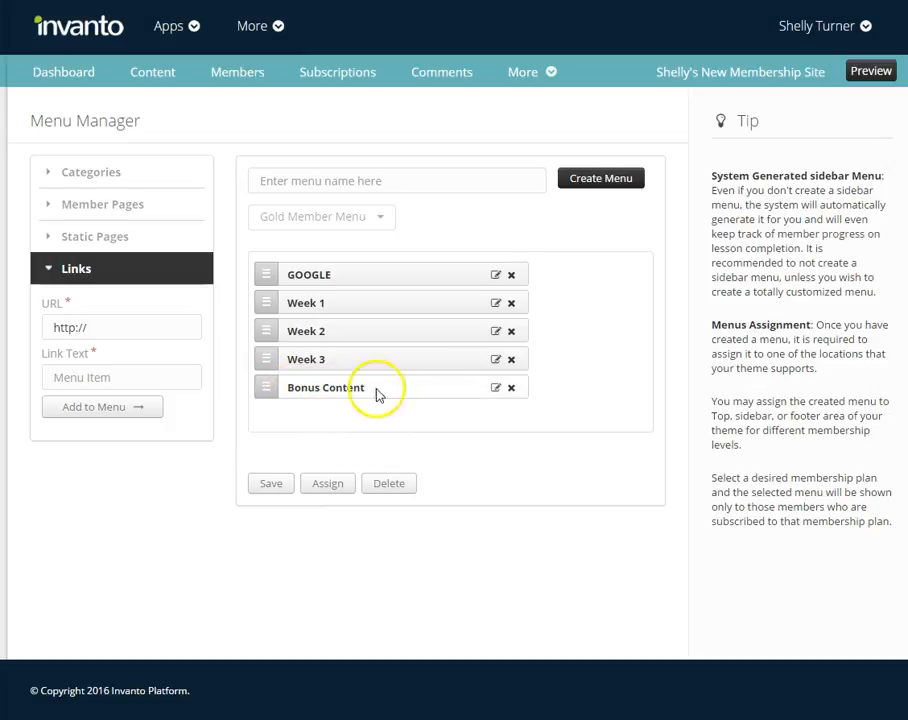
# Step: Change the link text of the Bonus Content menu item to Bonus and save the menu
pyautogui.click(495, 388)
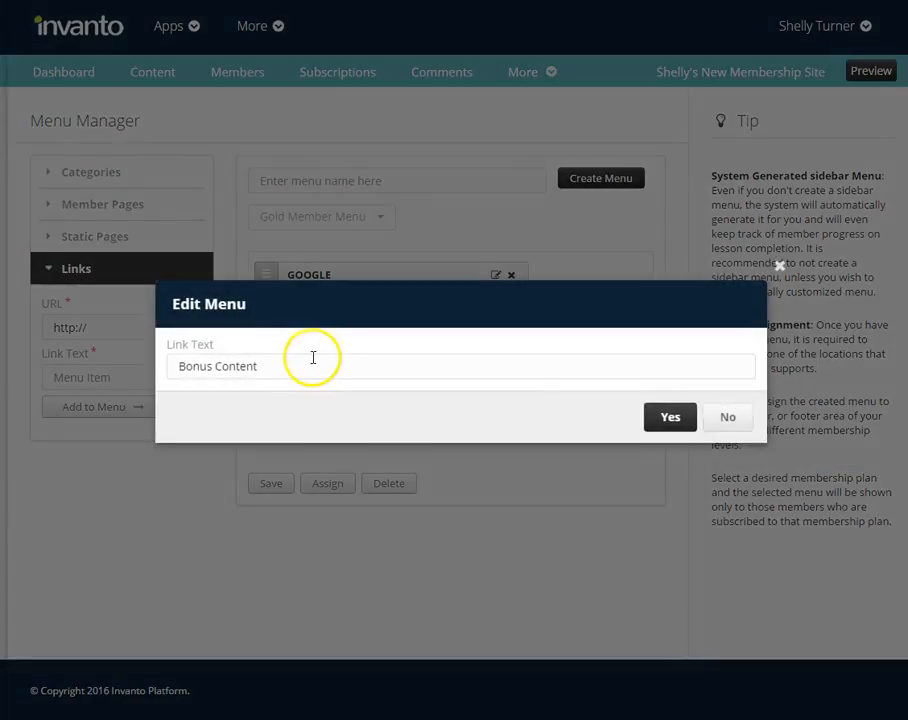
pyautogui.click(310, 364)
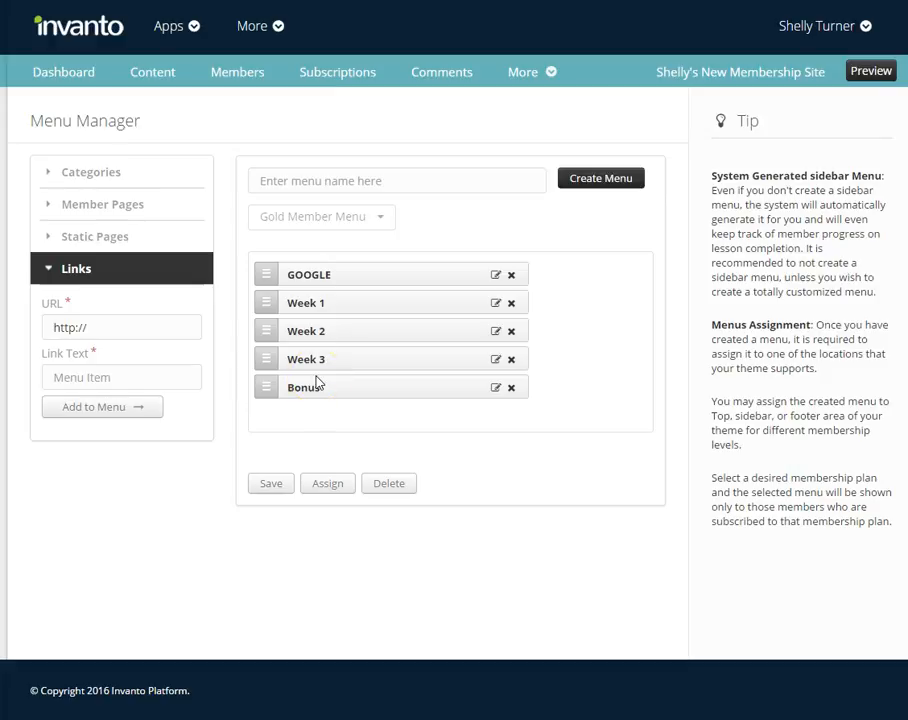
pyautogui.click(270, 487)
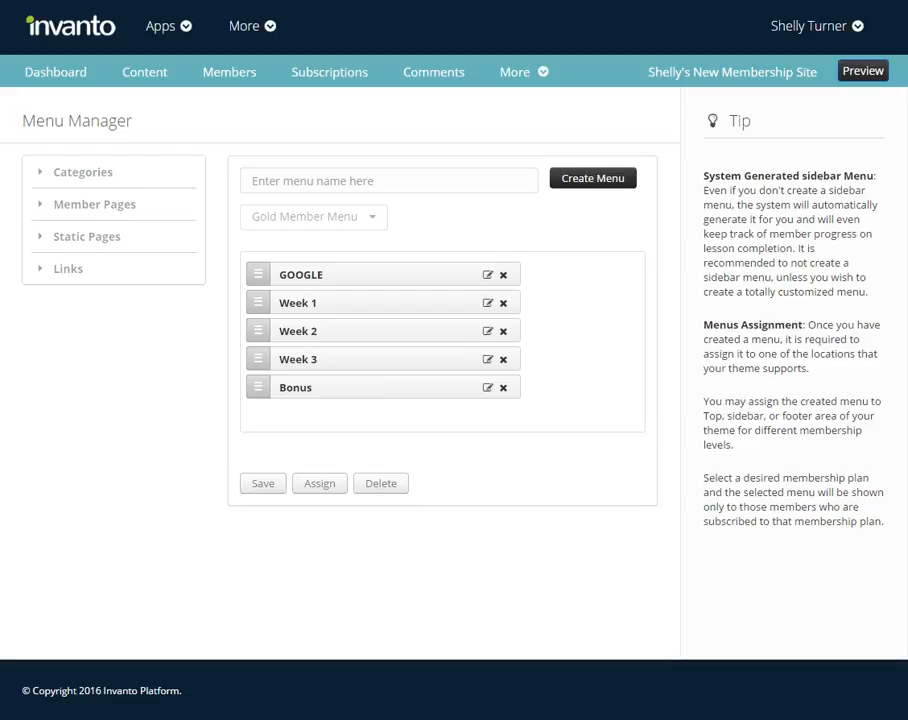
# Step: Assign the Gold Member Menu to the Gold Plan at the Menu Top location and save the assignment
pyautogui.click(328, 482)
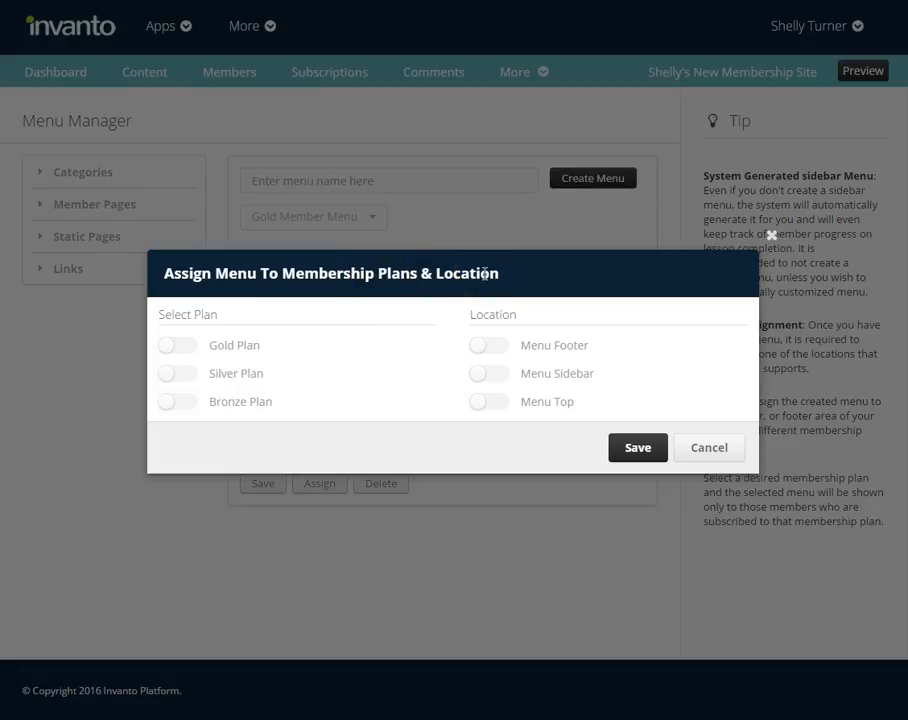
pyautogui.click(168, 348)
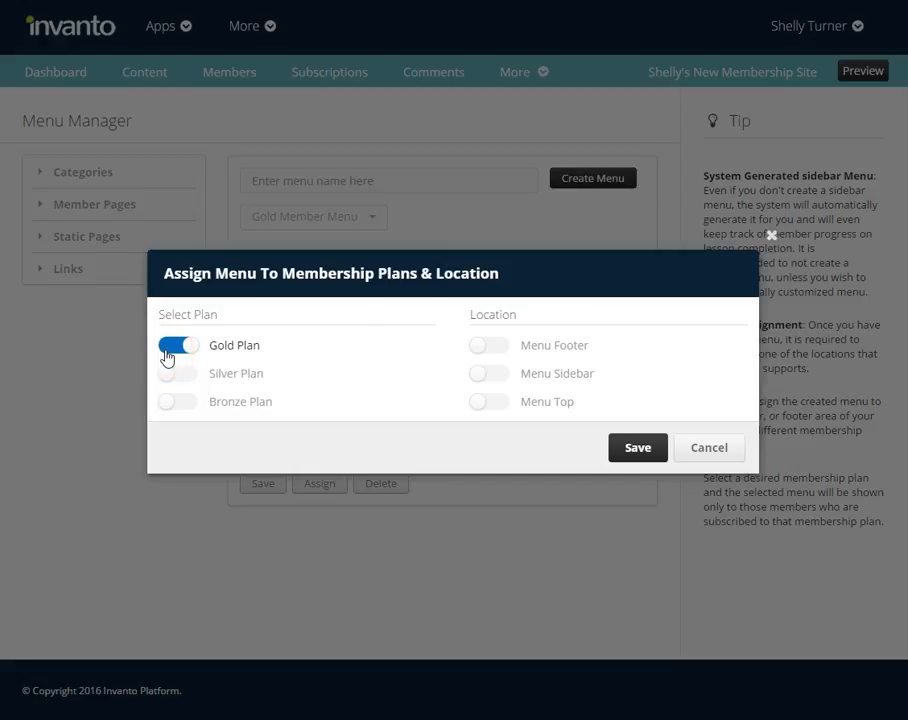
pyautogui.click(489, 406)
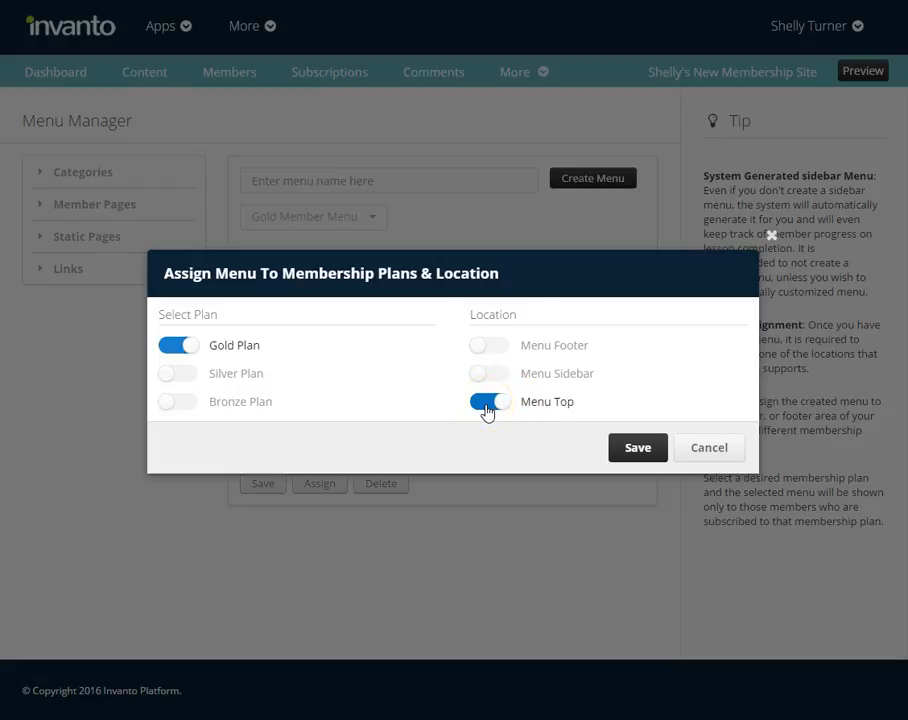
pyautogui.click(636, 451)
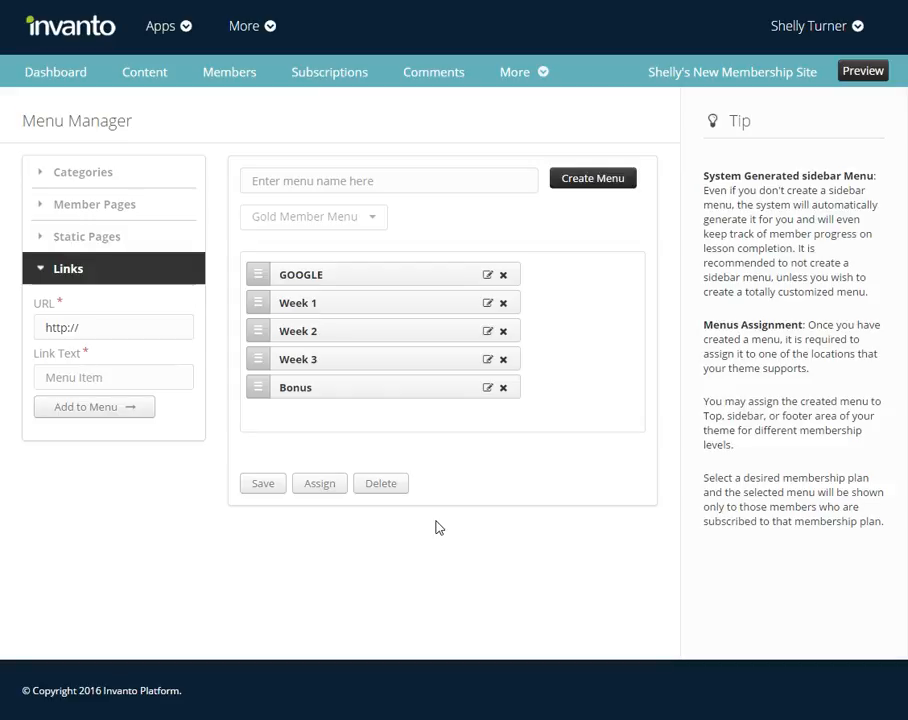
# Step: Check the menu on the member site, and move the GOOGLE item to the end of the Gold Member Menu and save it
pyautogui.click(76, 72)
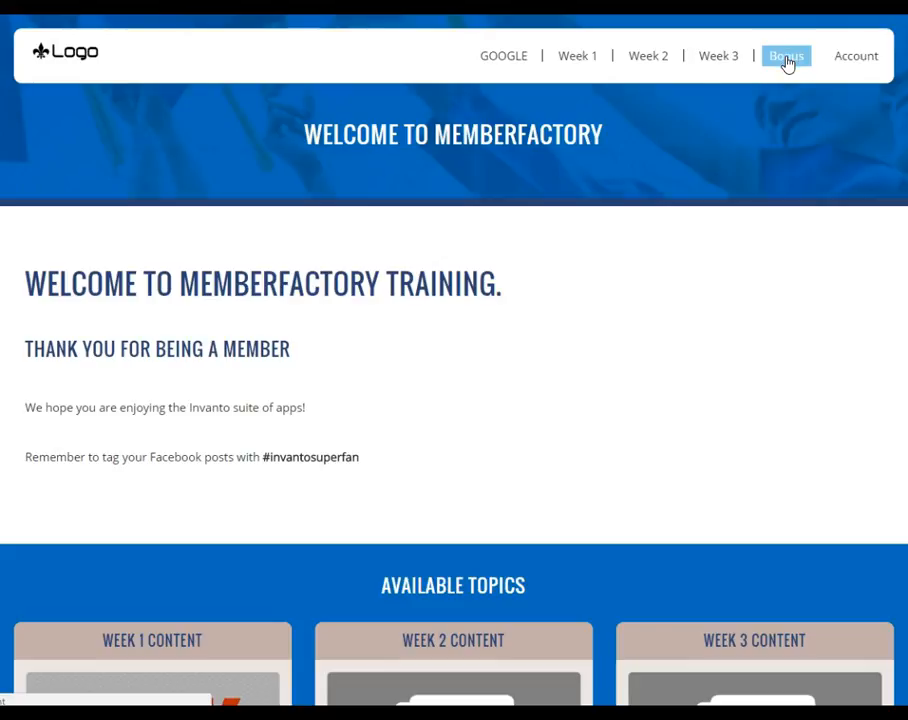
pyautogui.click(90, 5)
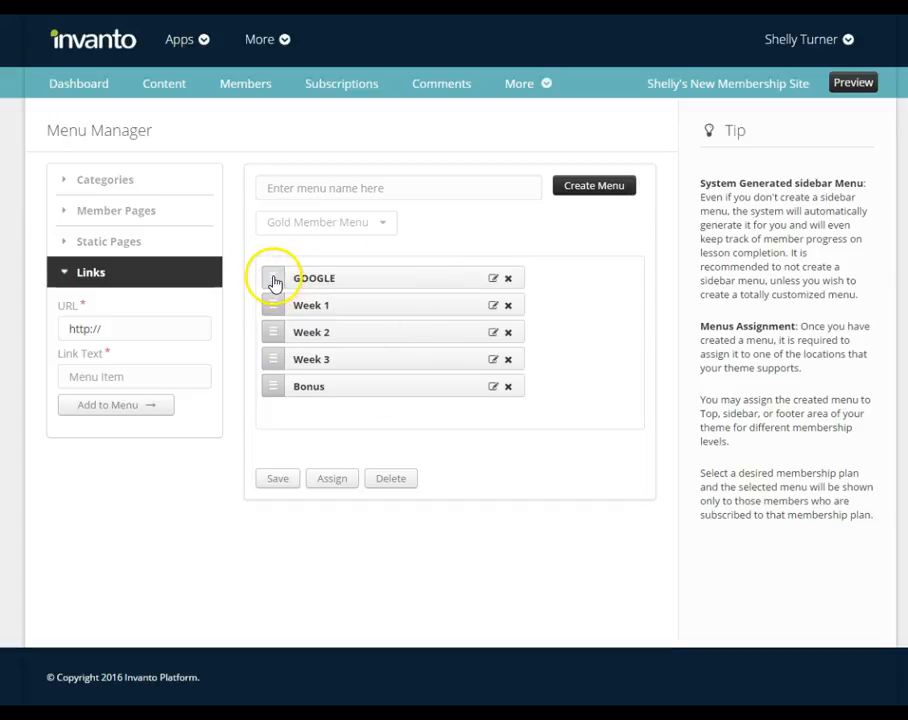
pyautogui.moveTo(274, 279); pyautogui.dragTo(268, 427)
pyautogui.click(277, 483)
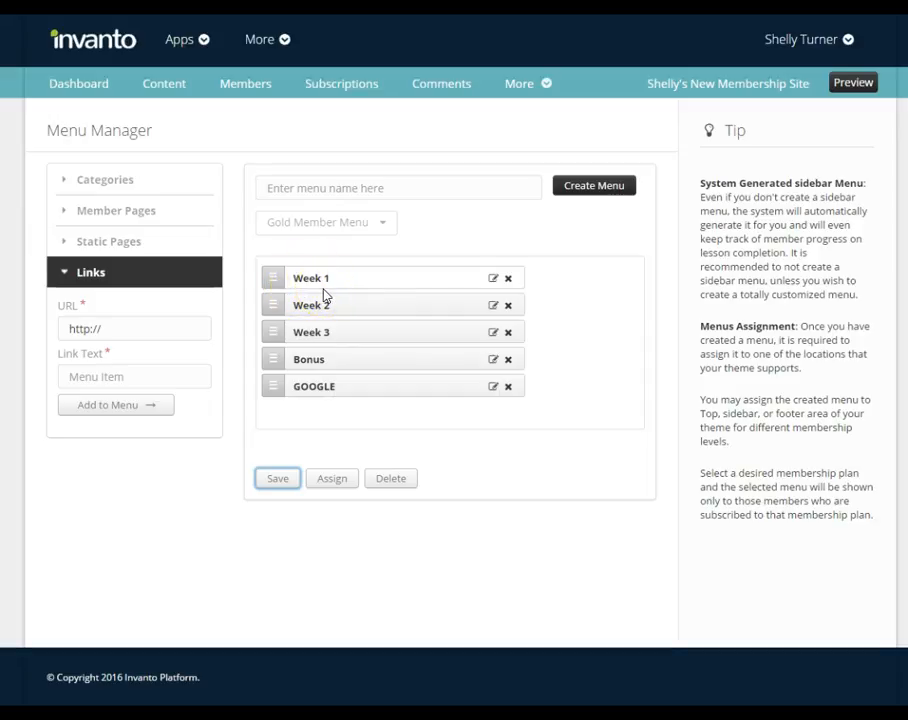
# Step: Add the Week 1 Video member page to the Gold Member Menu
pyautogui.click(127, 212)
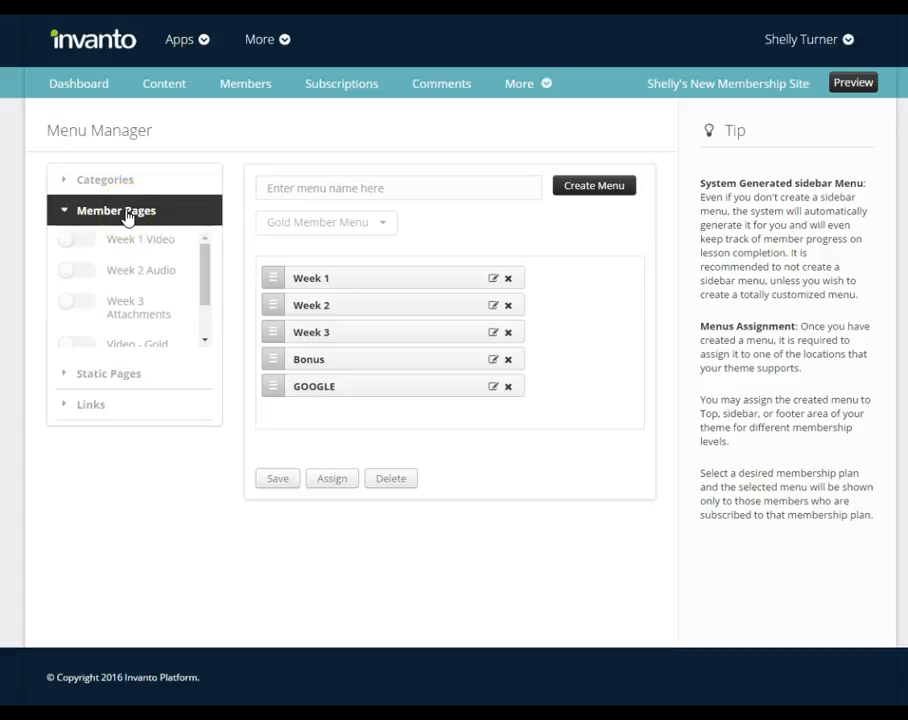
pyautogui.click(72, 241)
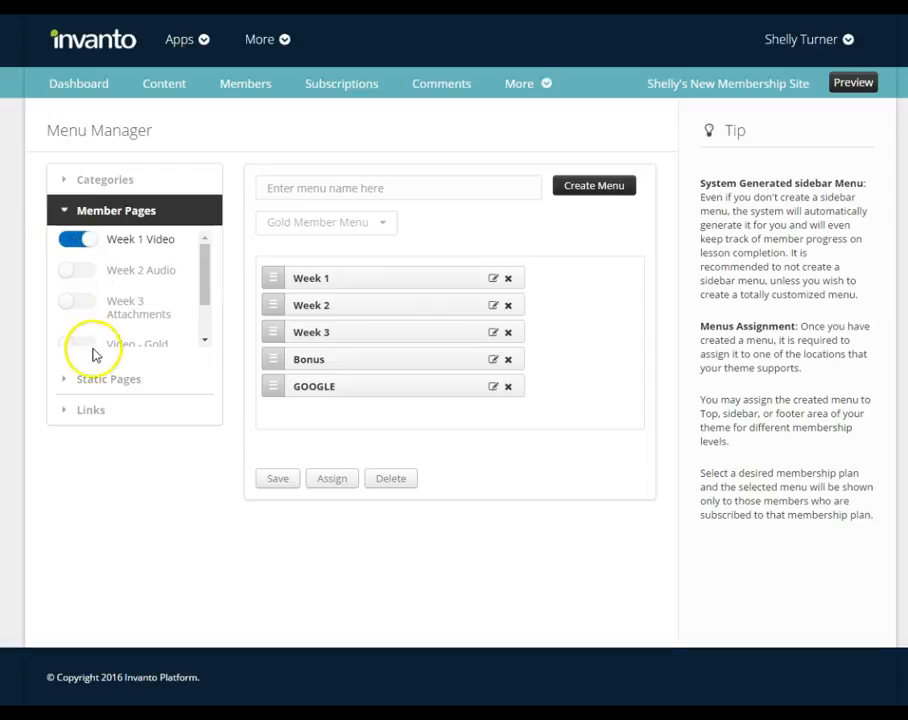
pyautogui.scroll(-2, 142, 302)
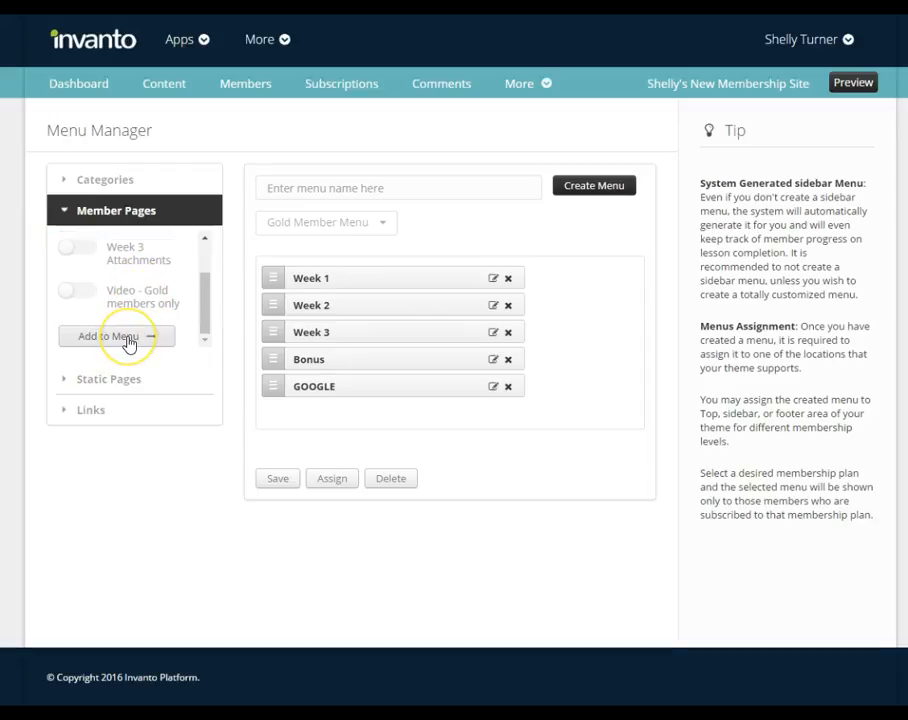
pyautogui.click(128, 338)
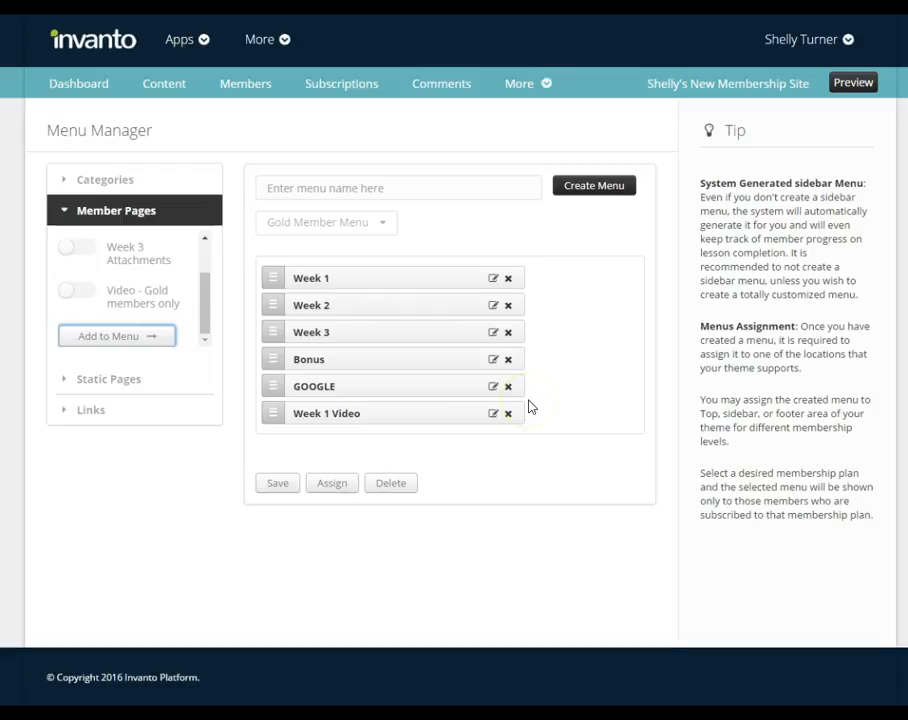
# Step: Move Week 1 Video beneath Week 1 as its sub-item, save the Gold Member Menu, and check the Week 1 submenu on the member site
pyautogui.moveTo(278, 422); pyautogui.dragTo(272, 306)
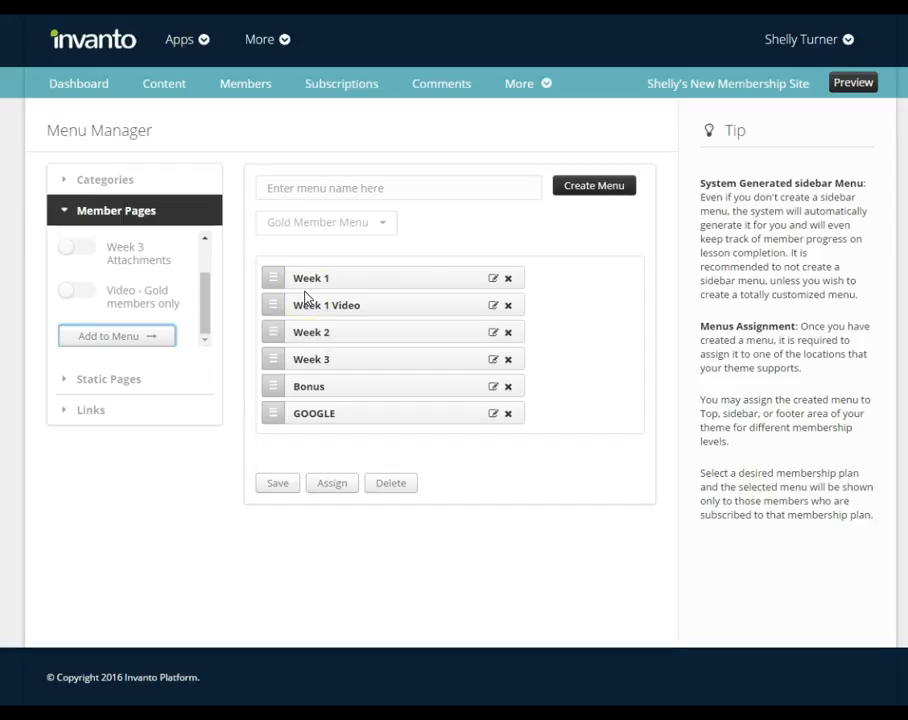
pyautogui.moveTo(280, 304)
pyautogui.mouseDown()
pyautogui.moveTo(272, 310)
pyautogui.moveTo(296, 309)
pyautogui.mouseUp()
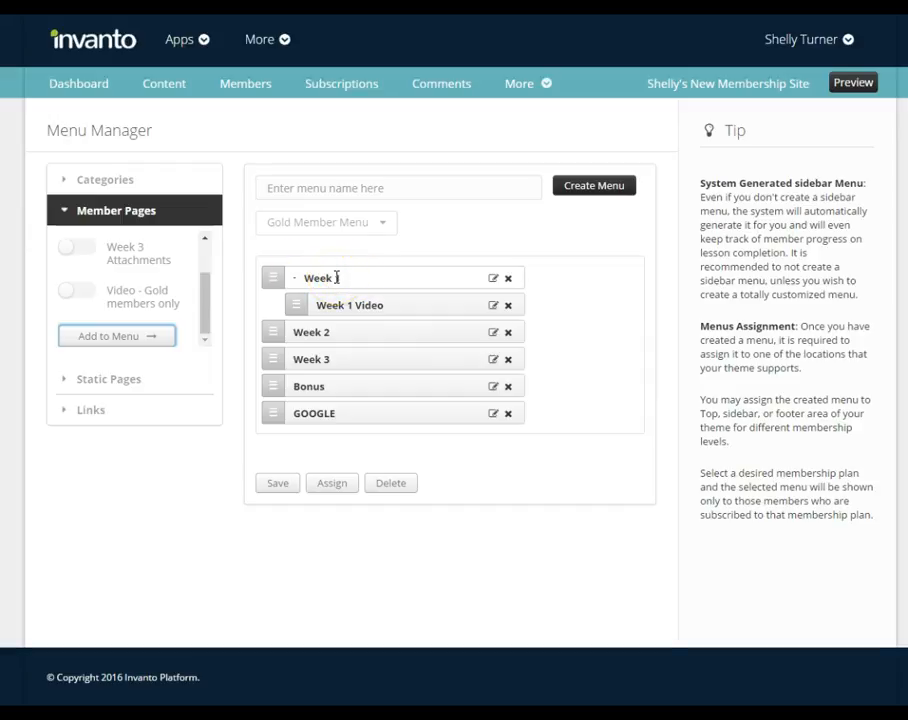
pyautogui.click(280, 484)
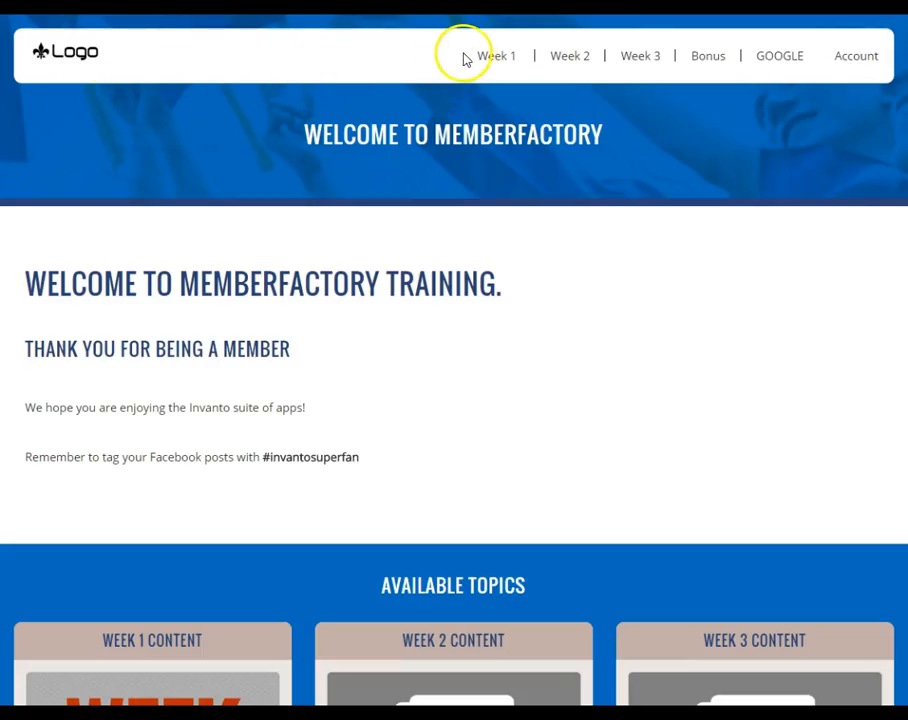
pyautogui.moveTo(528, 57)
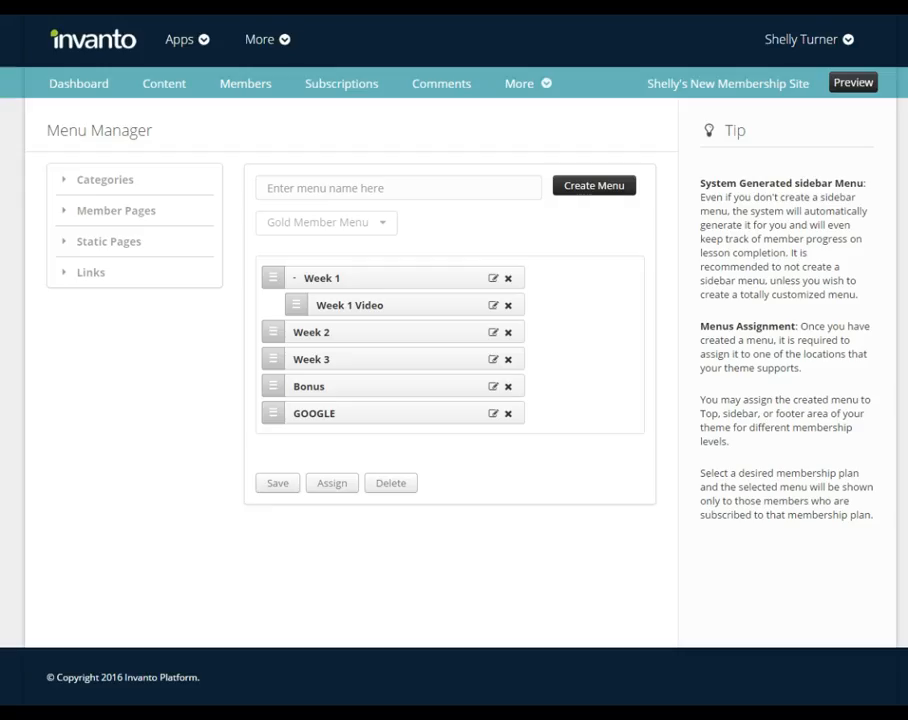
# Step: Look through the member pages, static pages and link options that can be added to the Gold Member Menu
pyautogui.click(84, 216)
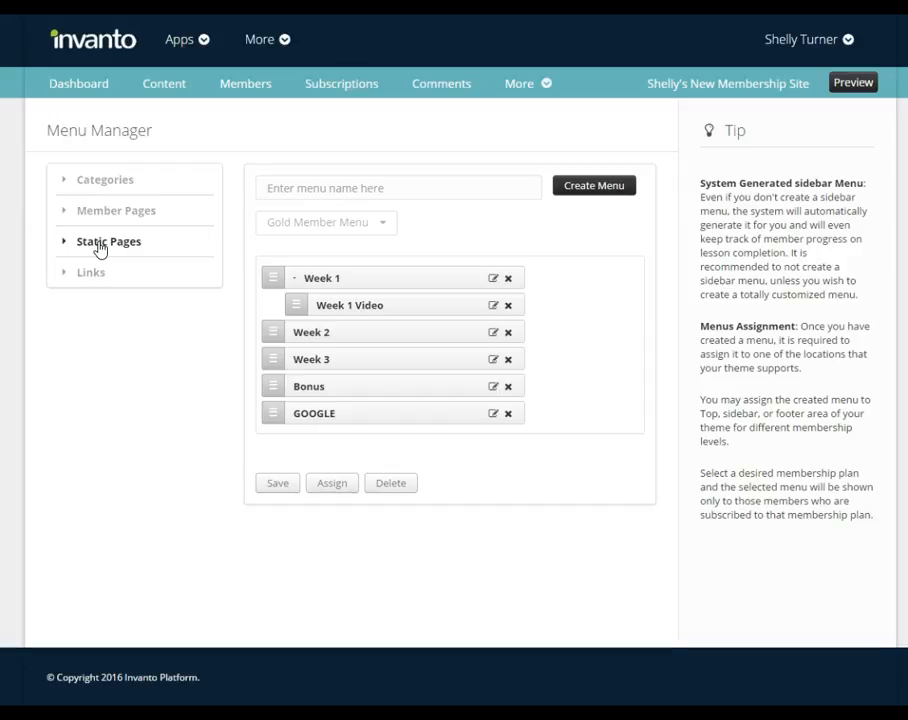
pyautogui.click(100, 245)
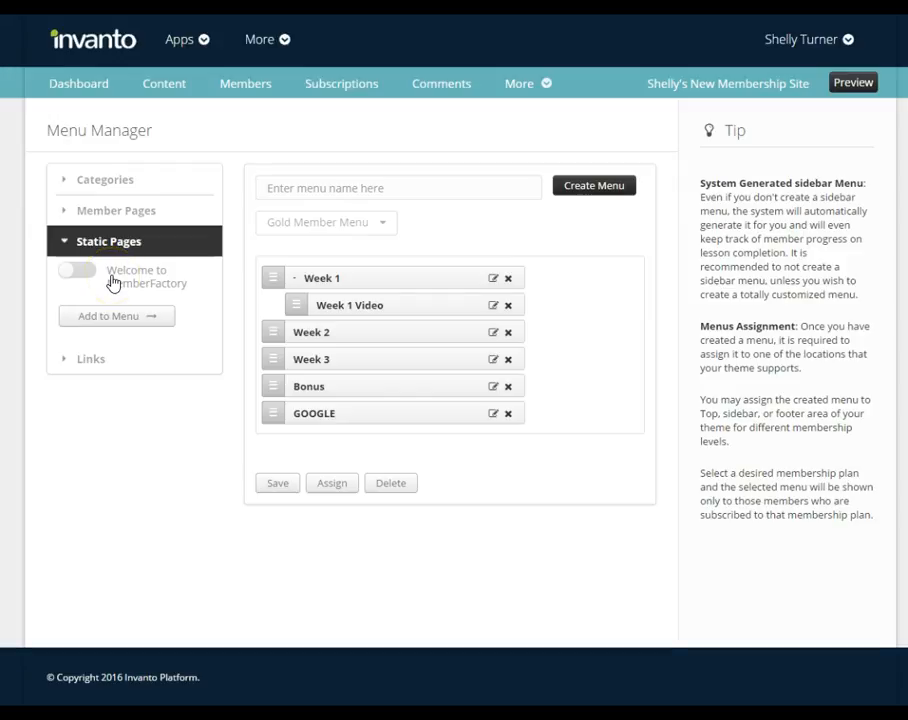
pyautogui.click(80, 275)
pyautogui.click(107, 320)
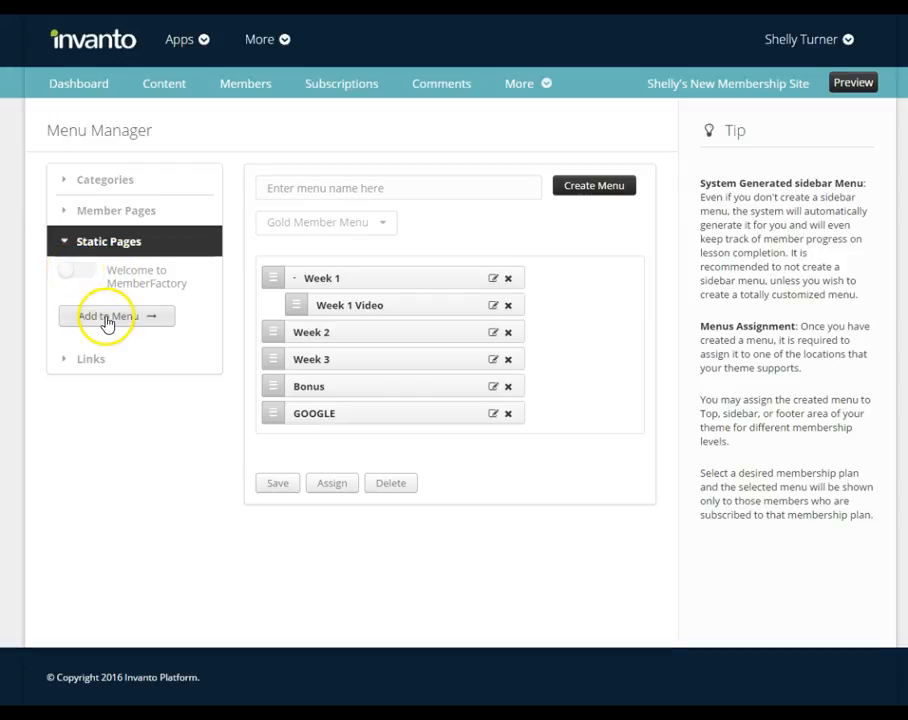
pyautogui.click(111, 245)
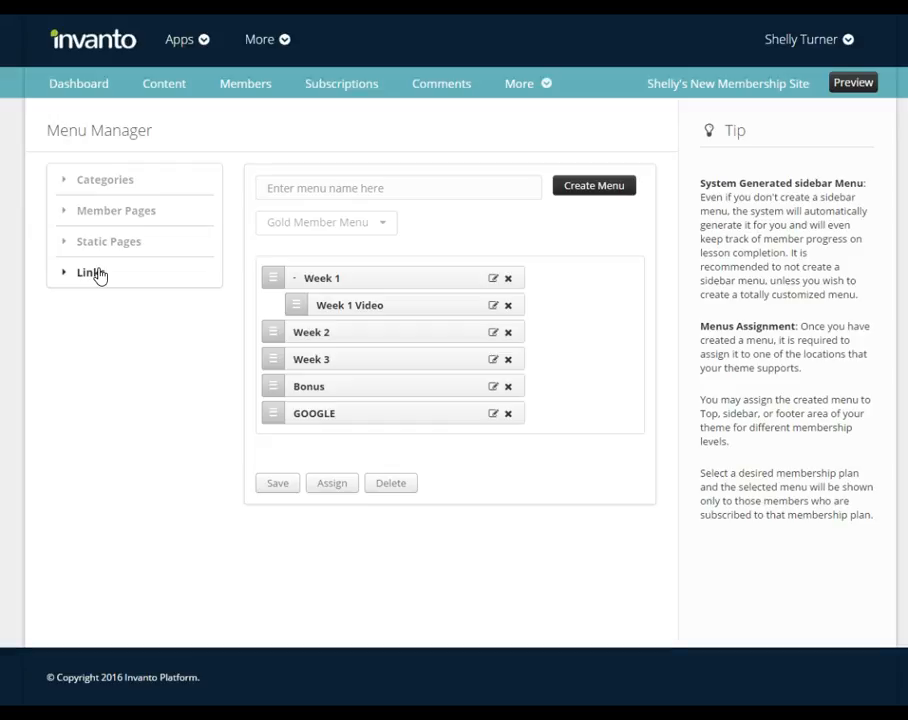
pyautogui.click(98, 280)
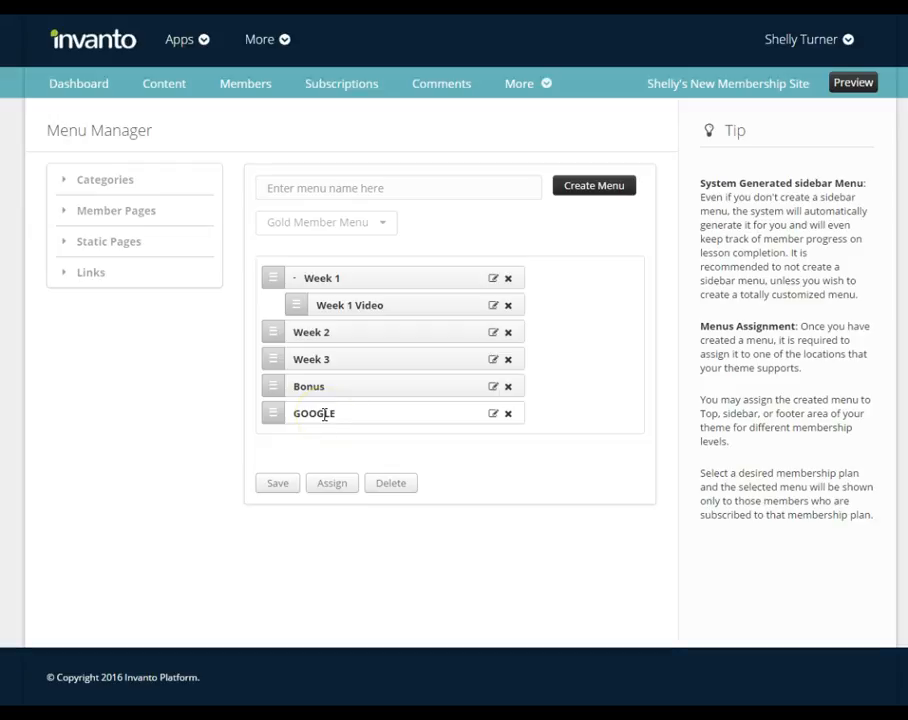
# Step: Assign the Gold Member Menu to the Menu Sidebar and Menu Footer locations for the Gold Plan as well, and save the assignment
pyautogui.click(333, 483)
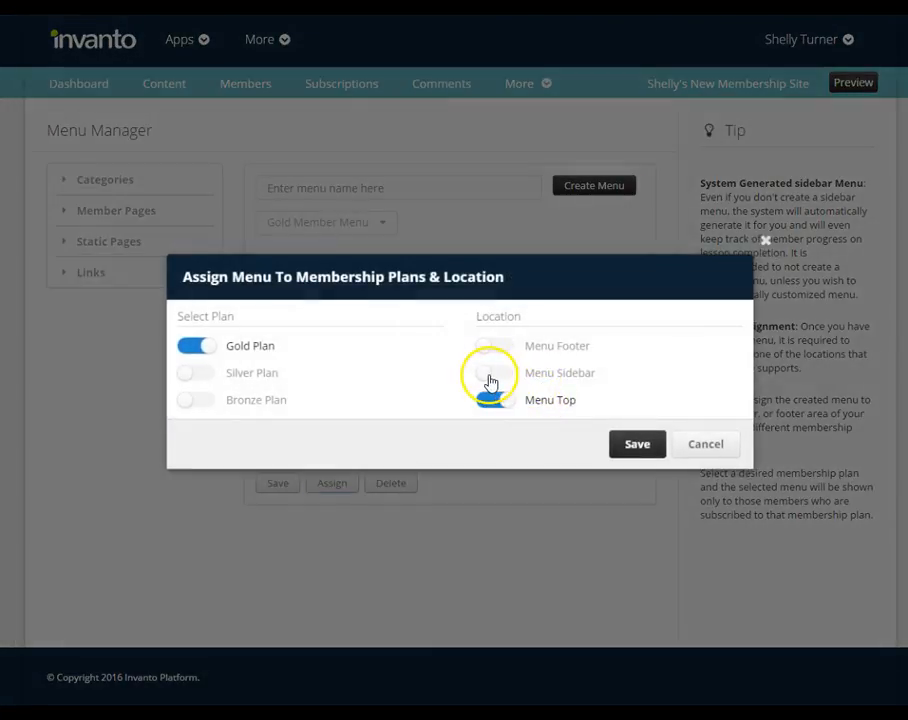
pyautogui.click(485, 374)
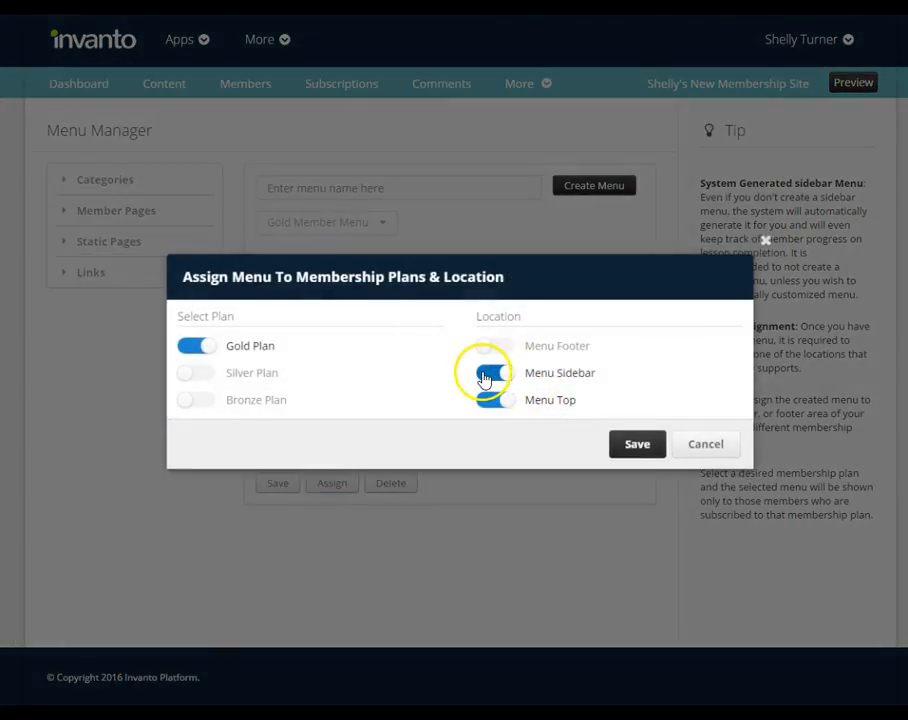
pyautogui.click(490, 346)
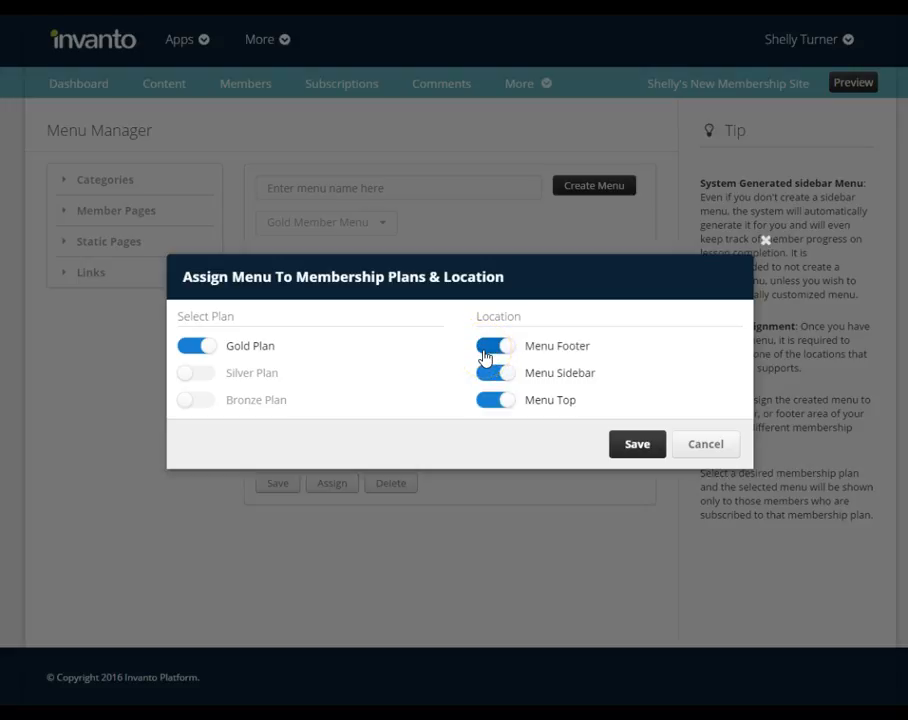
pyautogui.click(637, 444)
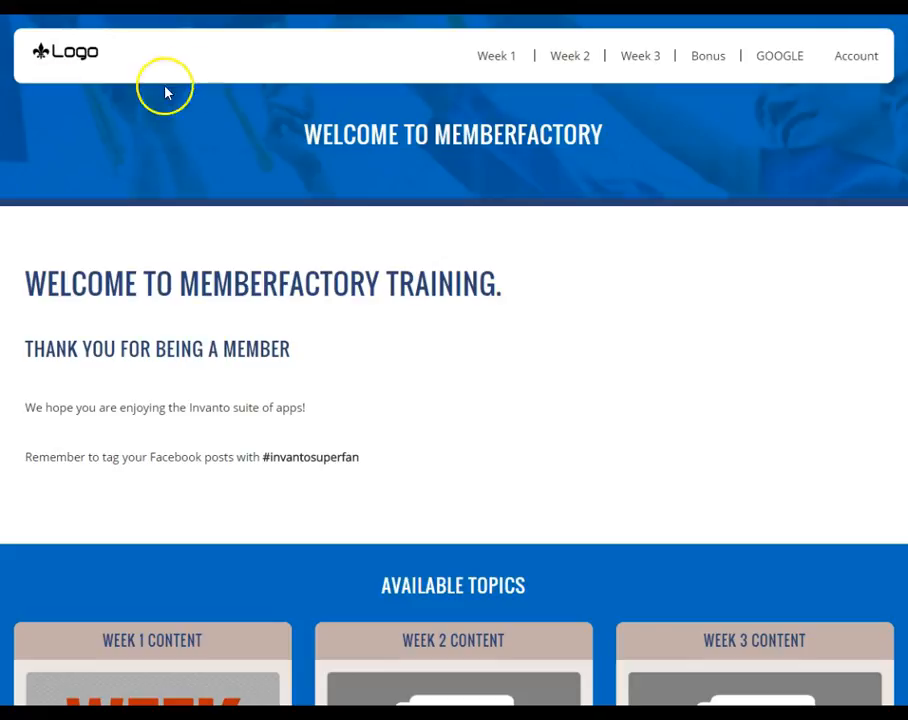
# Step: Check the top and footer menus on the member site, and open the Week 1 Video page to examine its sidebar menu
pyautogui.moveTo(826, 64)
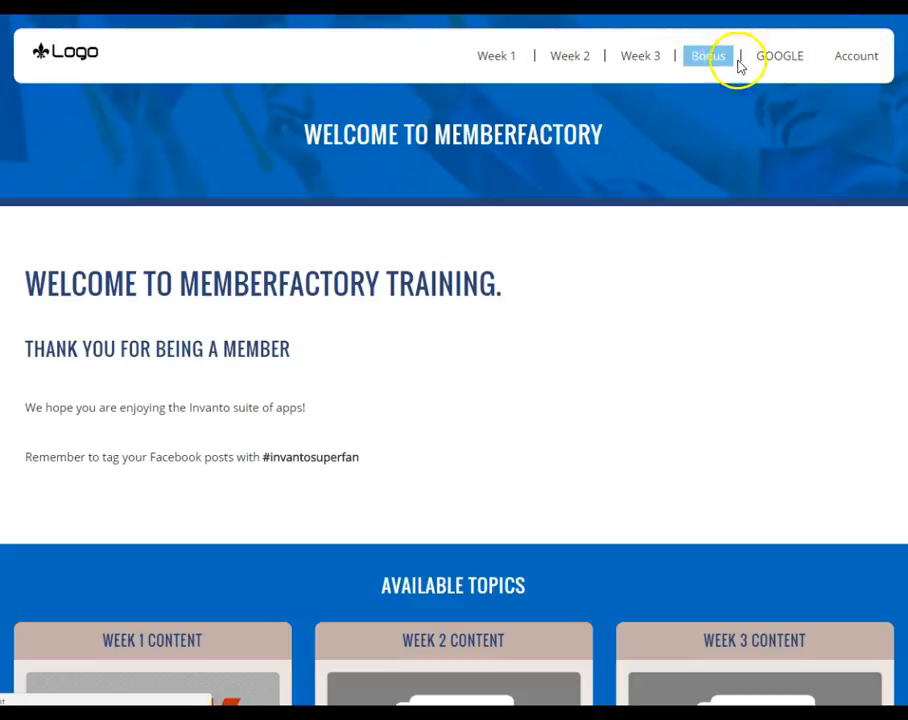
pyautogui.scroll(-1, 476, 405)
pyautogui.scroll(-7, 476, 405)
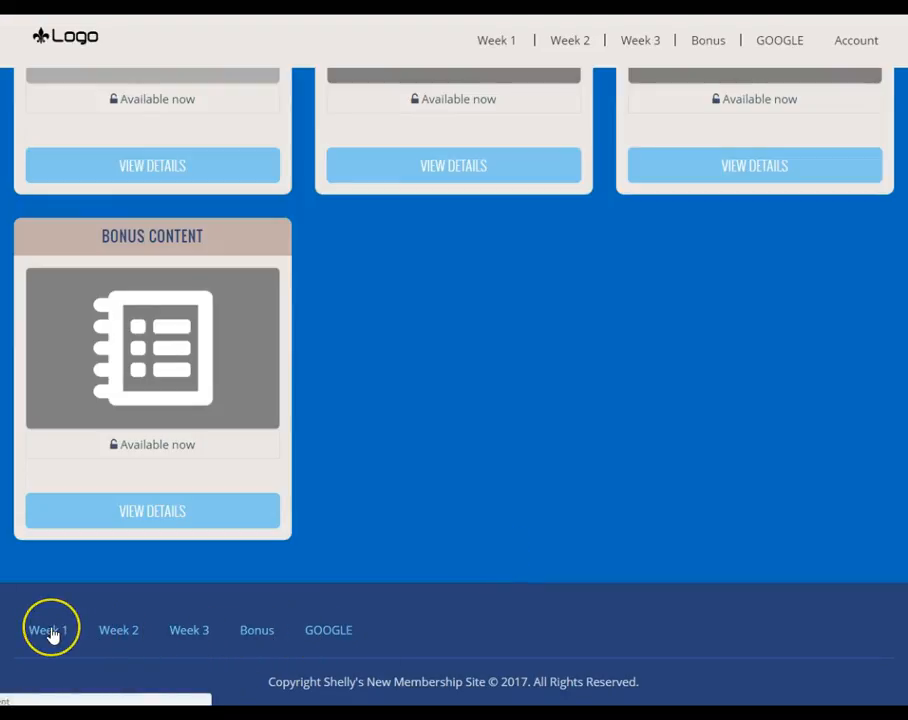
pyautogui.scroll(3, 458, 450)
pyautogui.scroll(5, 458, 450)
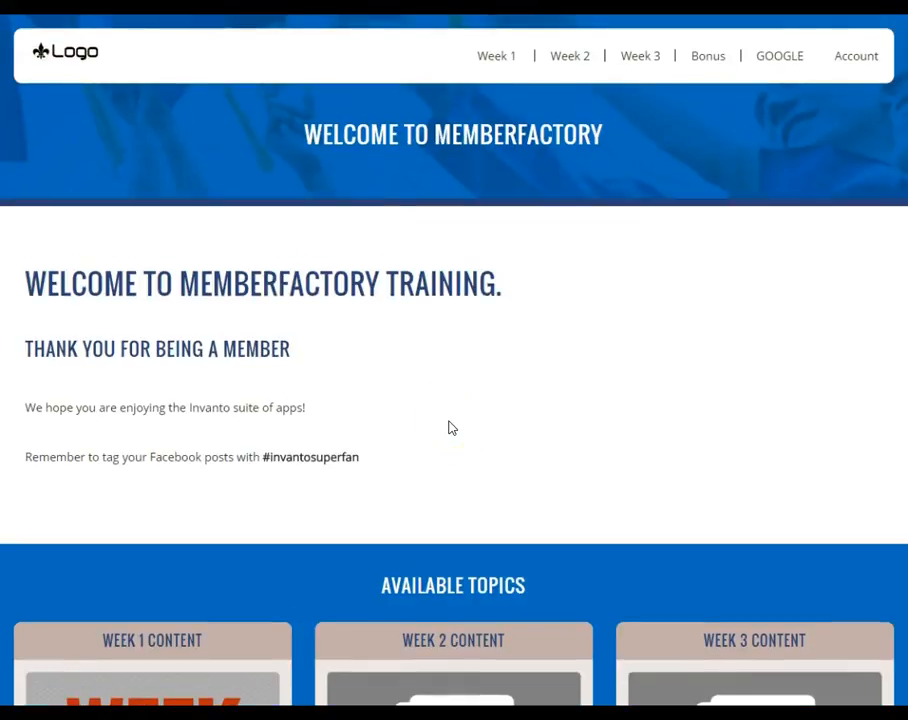
pyautogui.moveTo(503, 57)
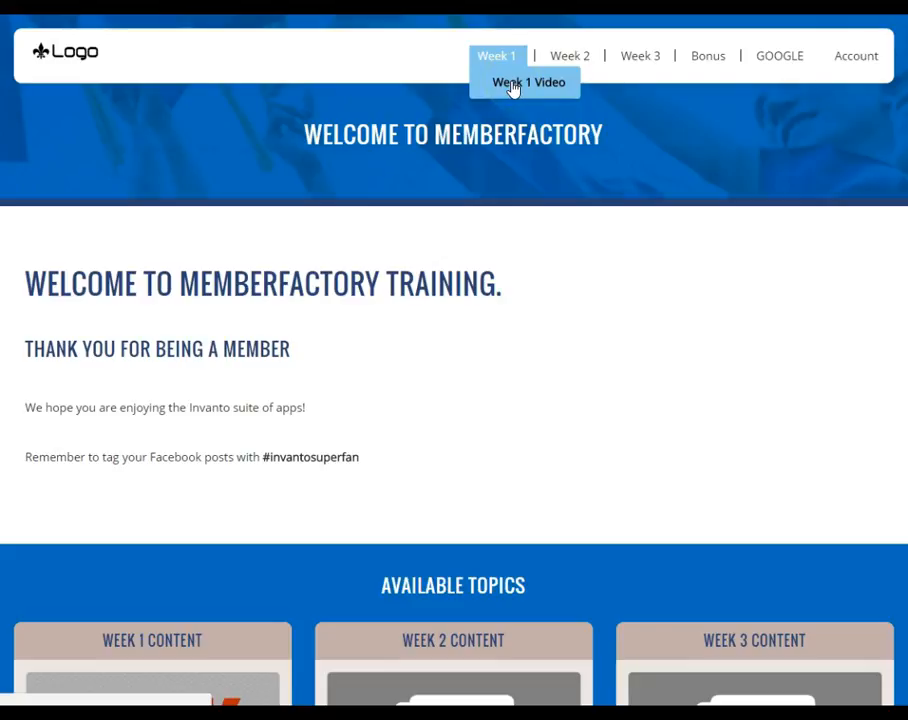
pyautogui.click(513, 88)
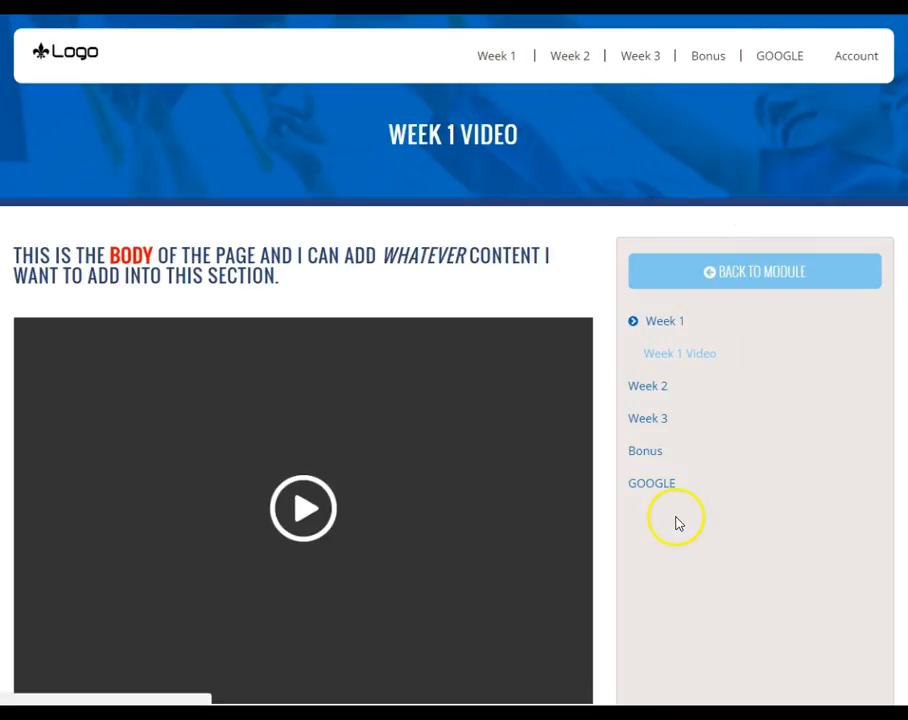
pyautogui.scroll(-6, 638, 576)
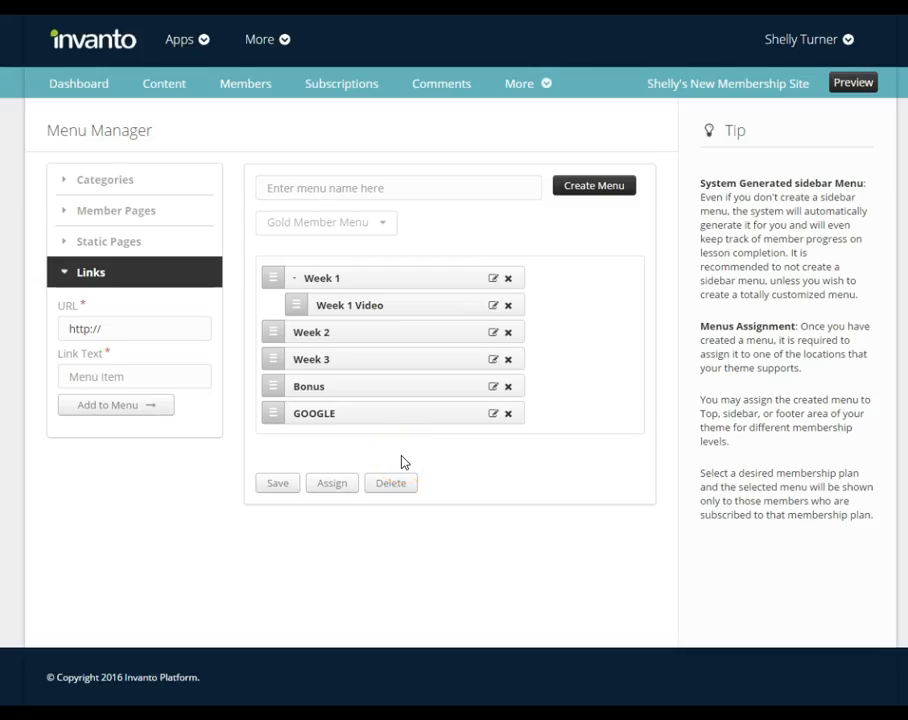
# Step: Try to delete the Gold Member Menu in the Menu Manager
pyautogui.click(395, 484)
pyautogui.click(503, 275)
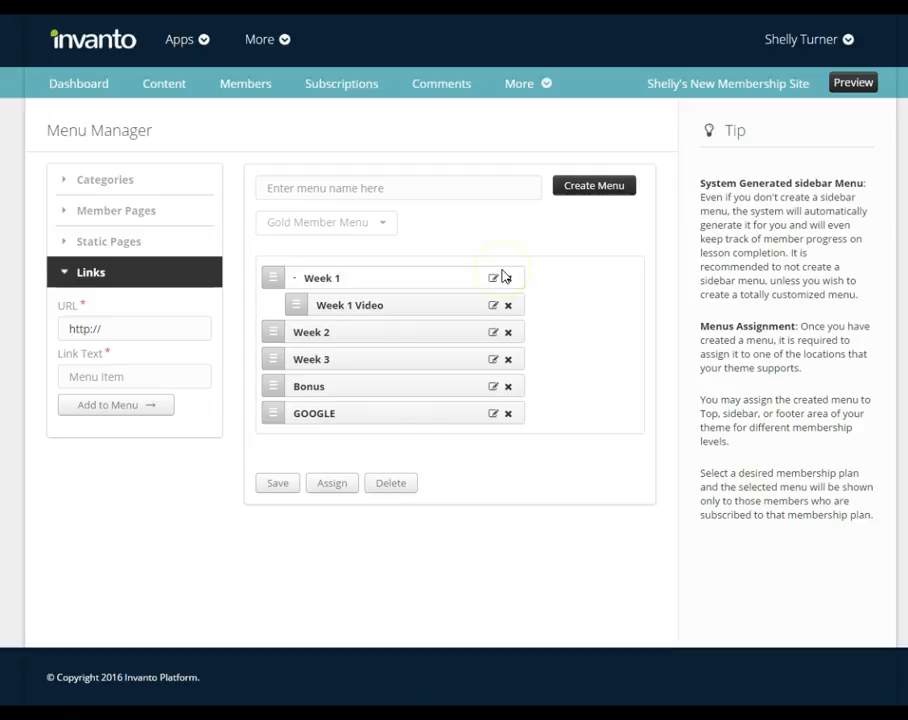